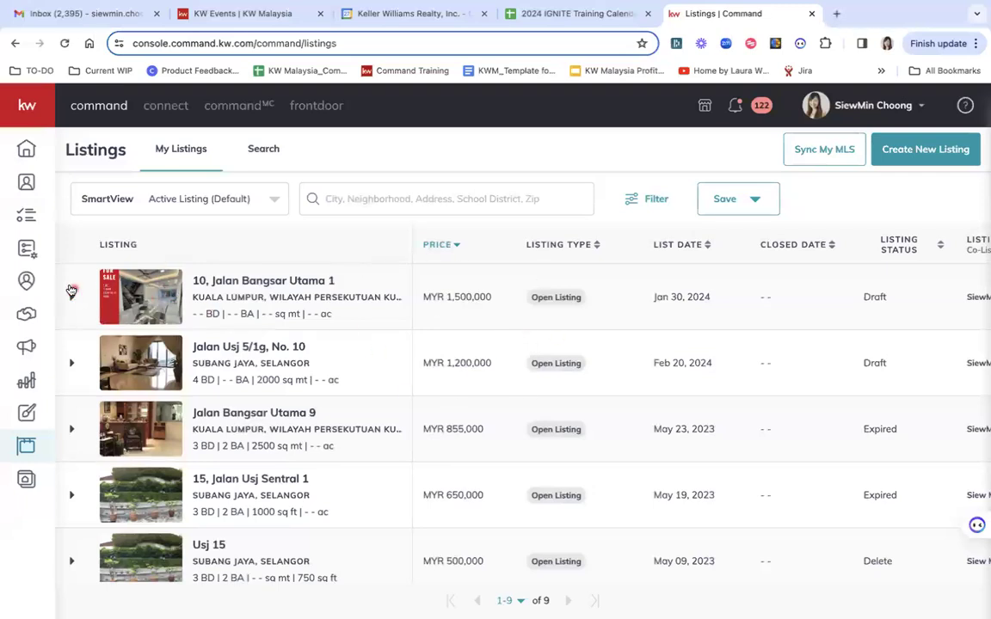
pyautogui.click(73, 298)
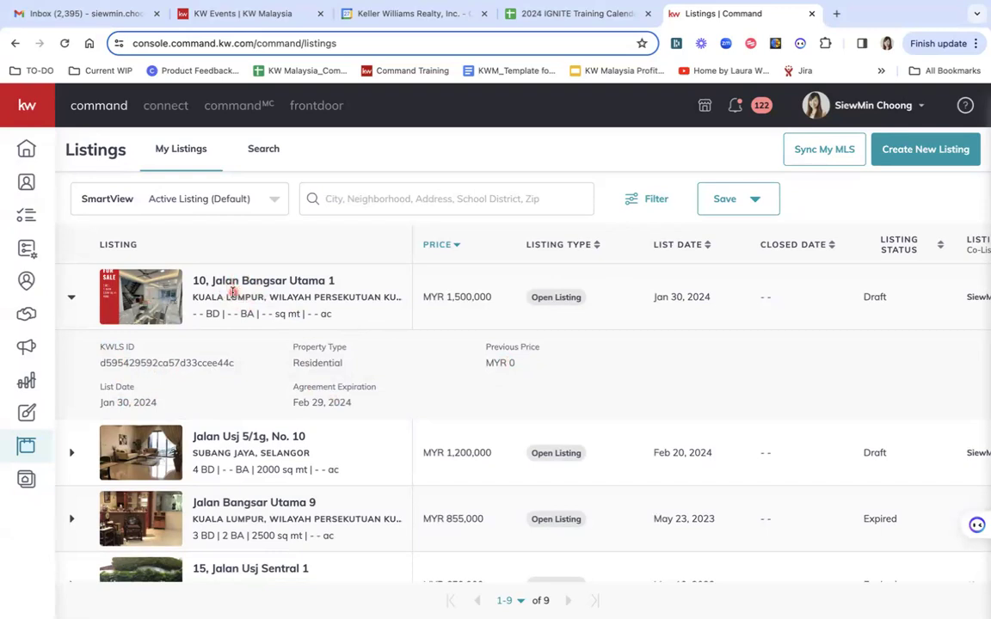
pyautogui.click(155, 291)
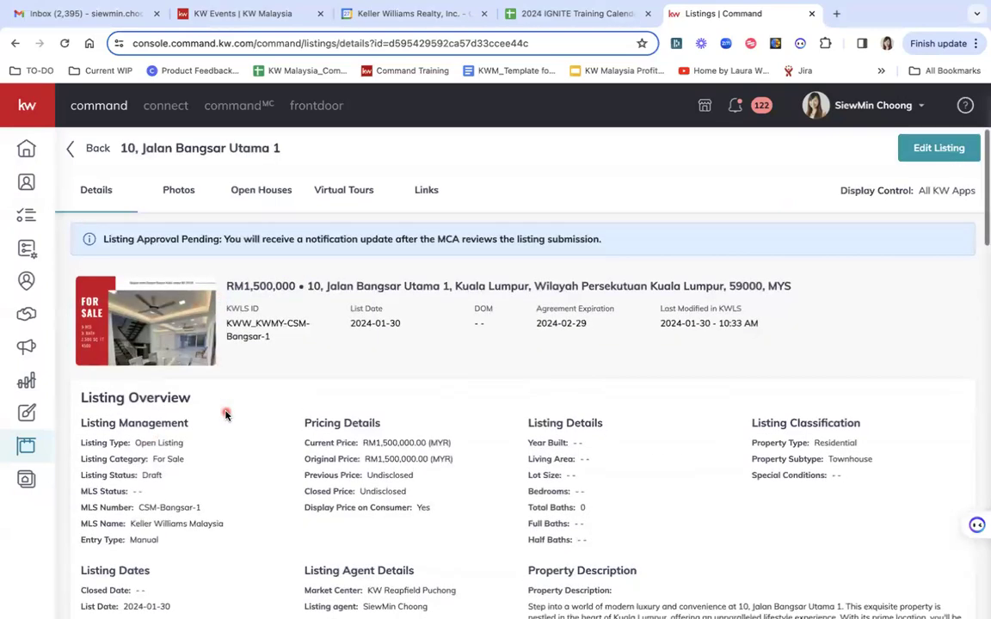
pyautogui.scroll(-2, 226, 413)
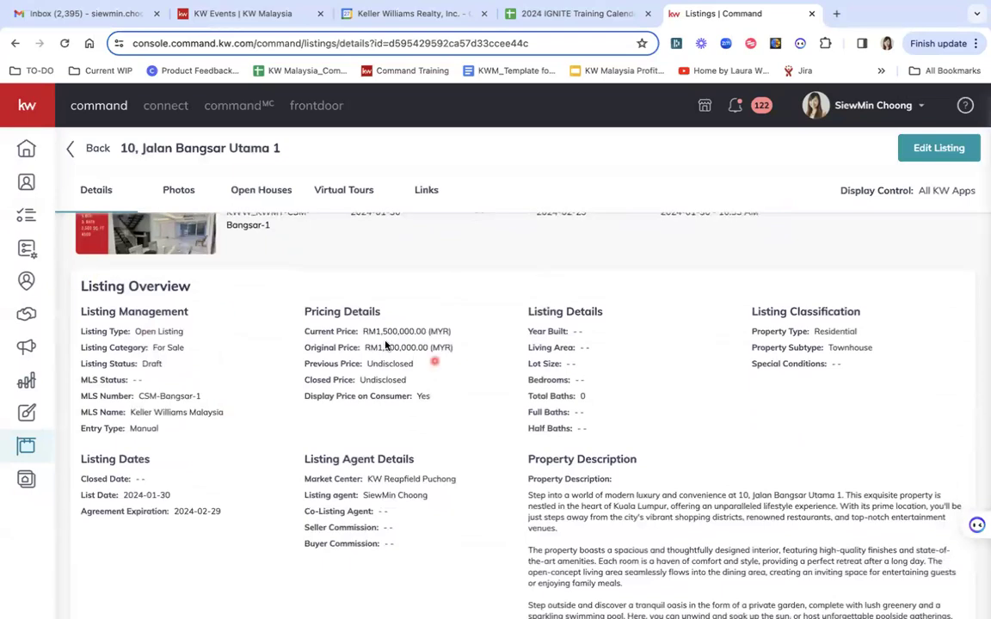
pyautogui.scroll(-3, 504, 445)
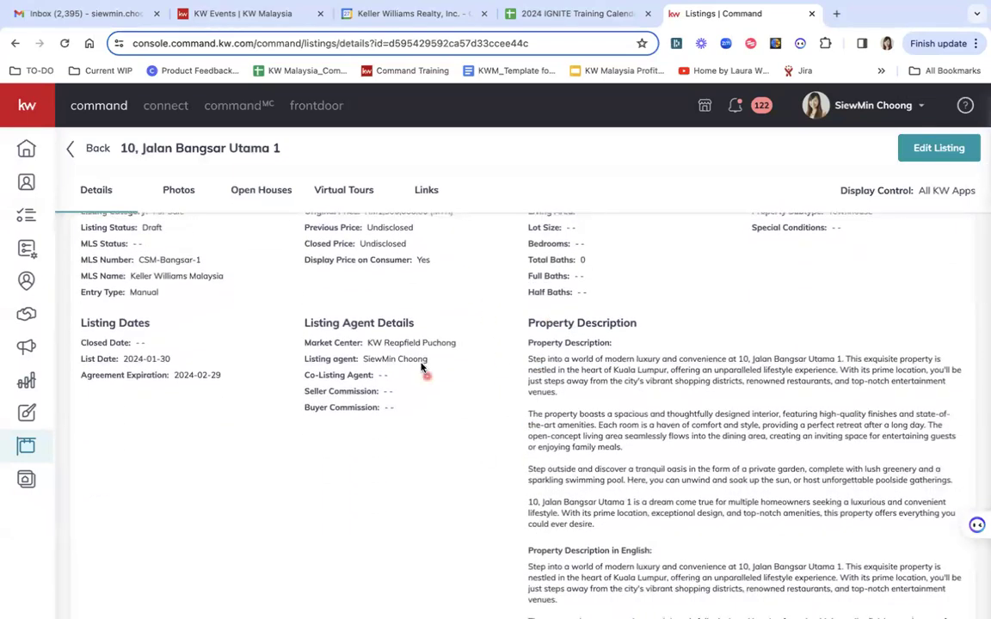
pyautogui.scroll(3, 421, 364)
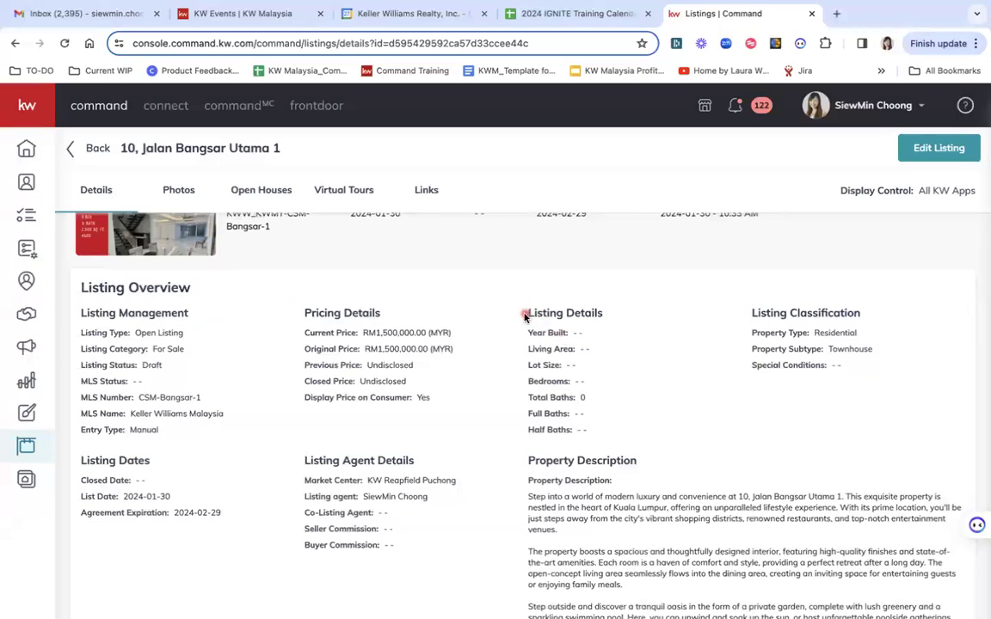
pyautogui.moveTo(525, 316); pyautogui.dragTo(623, 411)
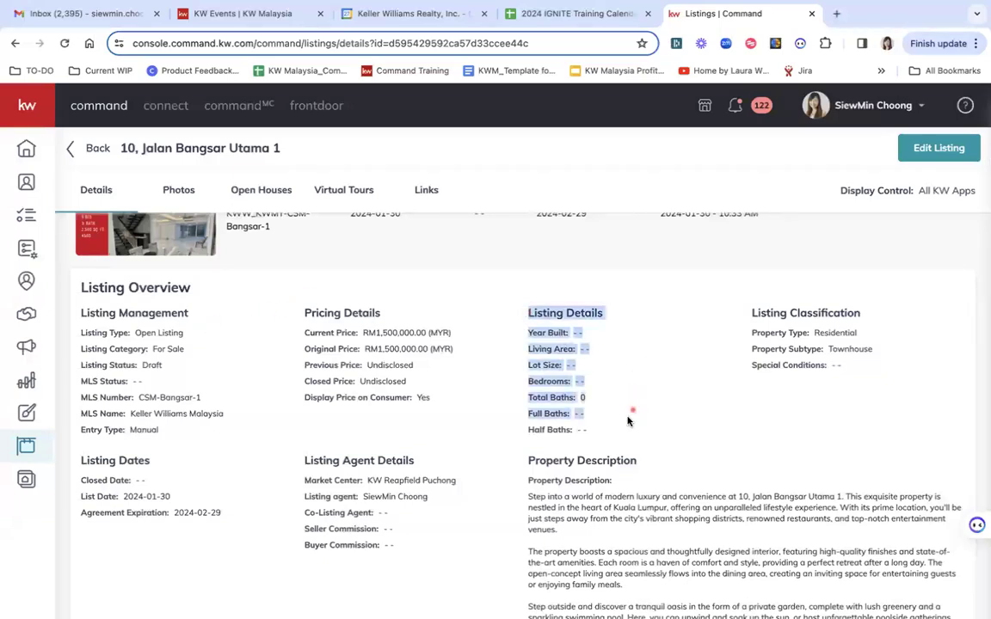
pyautogui.click(623, 411)
pyautogui.scroll(-10, 576, 464)
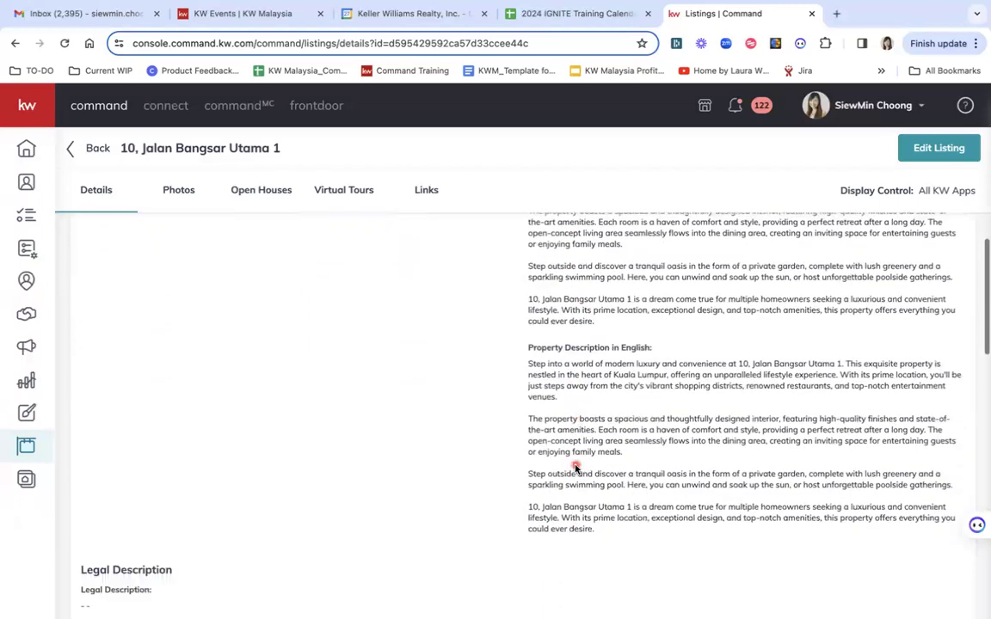
pyautogui.scroll(-5, 576, 467)
pyautogui.scroll(6, 576, 465)
pyautogui.scroll(10, 576, 465)
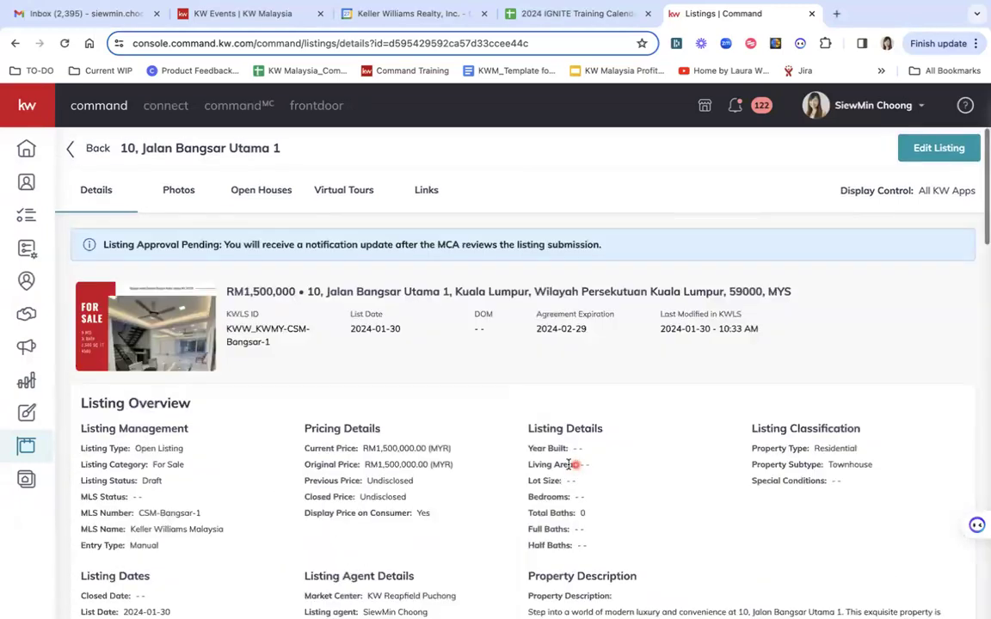
pyautogui.click(179, 193)
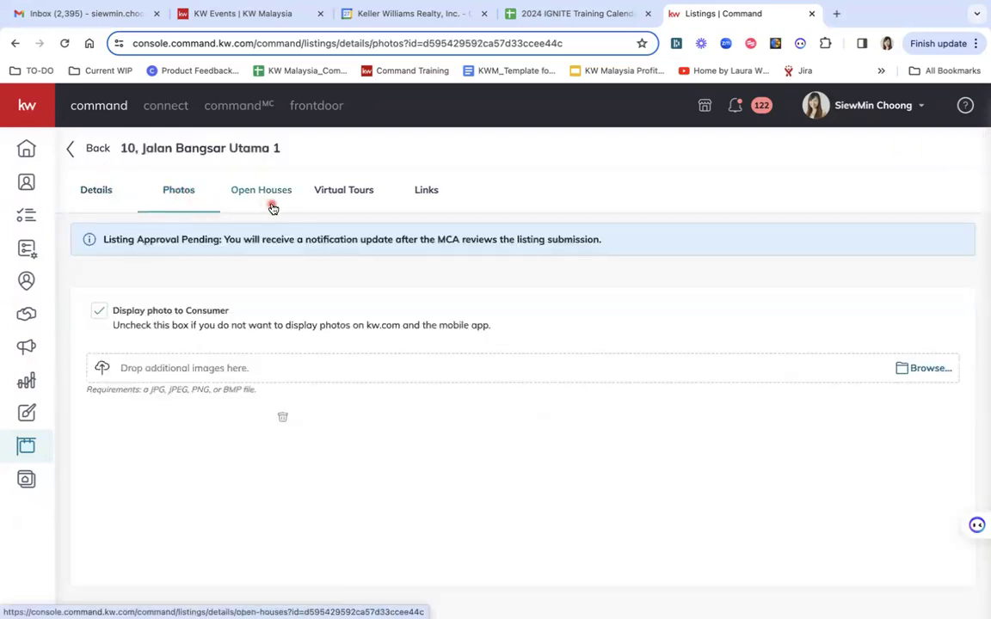
pyautogui.click(93, 193)
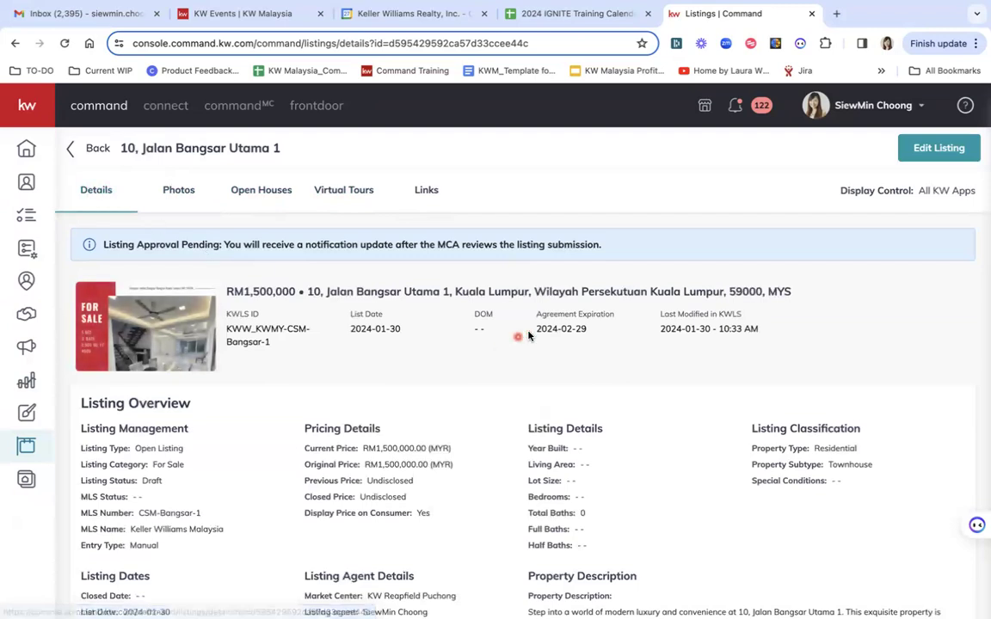
pyautogui.click(921, 148)
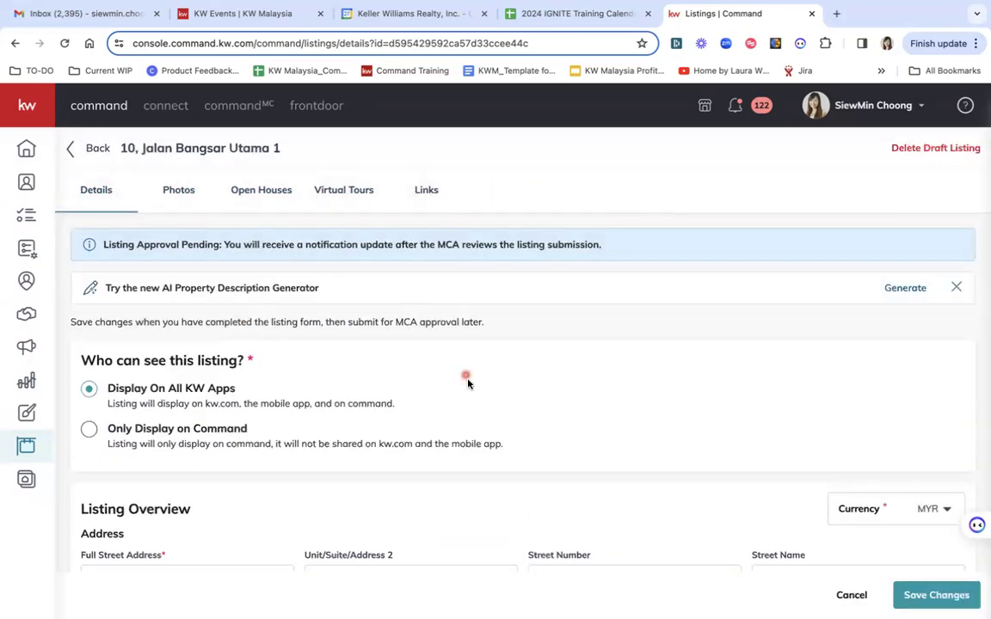
# Look through the edit form, then exit without saving, confirming Yes, Exit, to return to My Listings
pyautogui.scroll(-1, 486, 416)
pyautogui.scroll(-10, 486, 416)
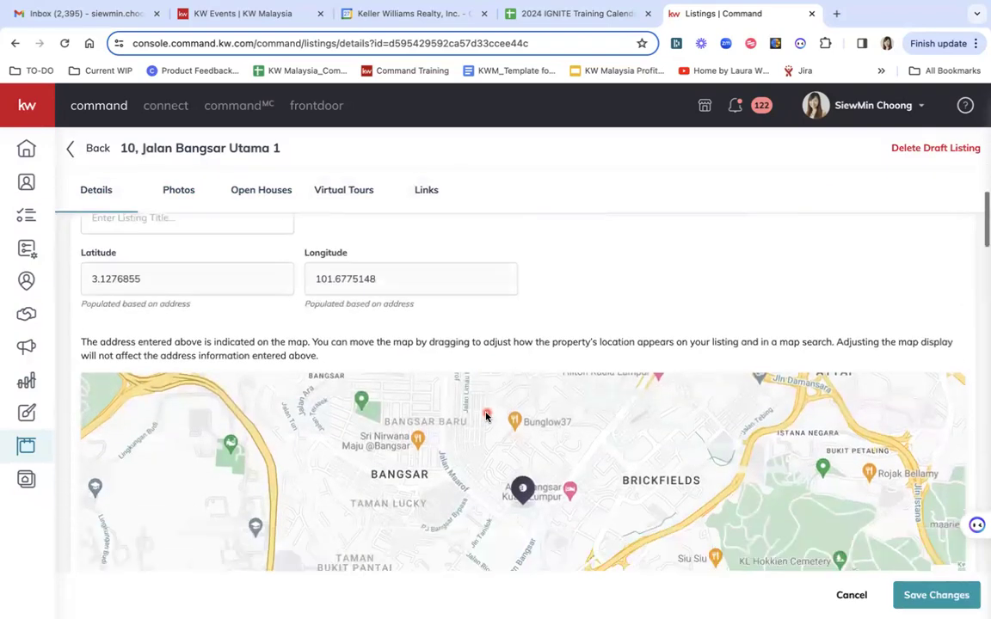
pyautogui.scroll(-5, 488, 434)
pyautogui.scroll(3, 496, 460)
pyautogui.scroll(10, 496, 465)
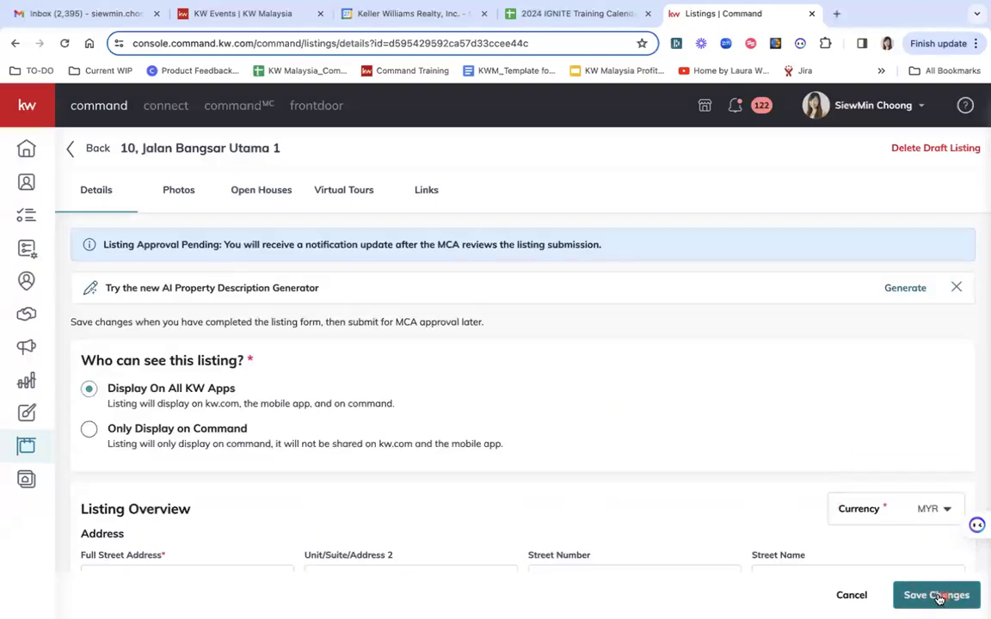
pyautogui.click(98, 149)
pyautogui.click(593, 397)
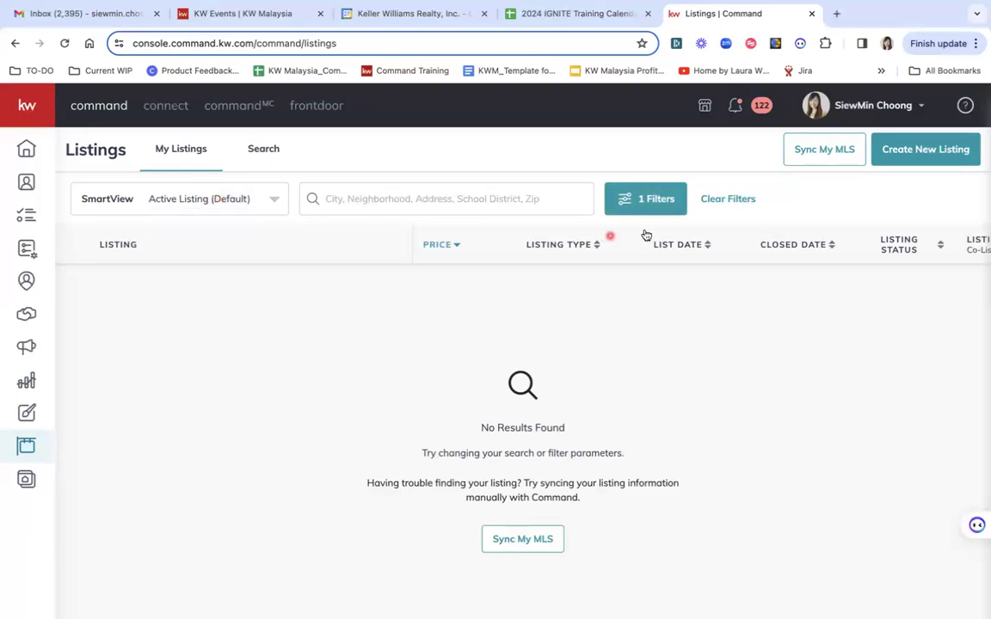
# Begin a new listing and pick Exclusive as its type in the New Listing dialog
pyautogui.click(919, 150)
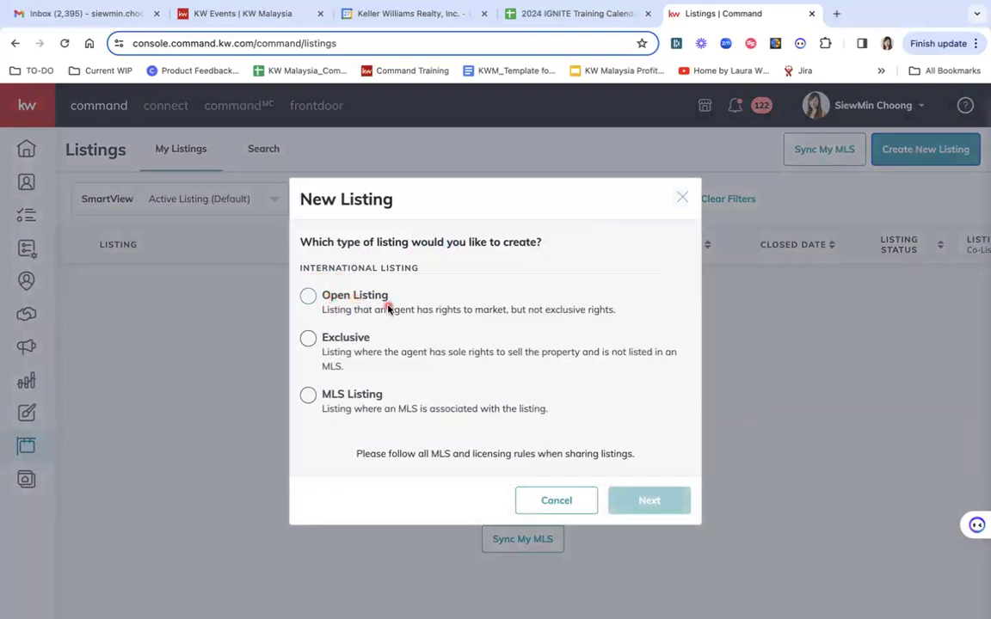
pyautogui.click(308, 339)
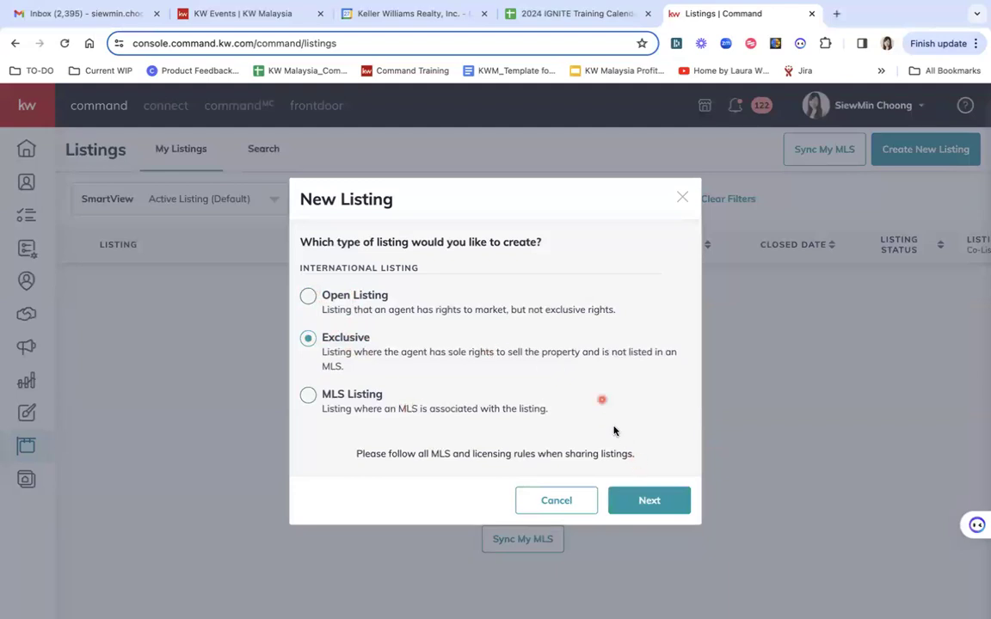
# Continue from the New Listing dialog to the Create Exclusive form's Details step
pyautogui.click(634, 500)
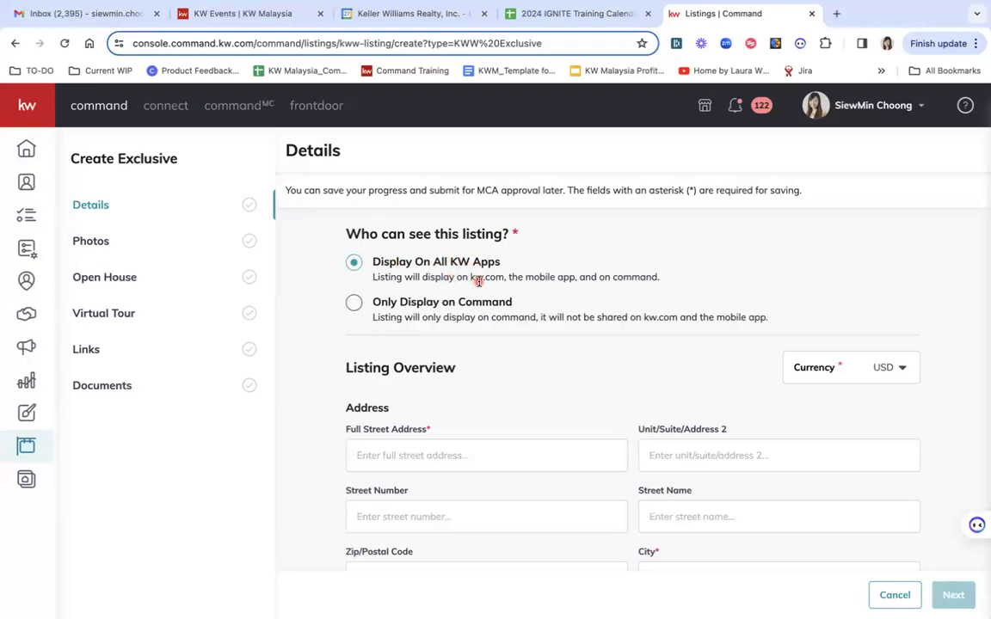
# Keep the listing's visibility set to Display On All KW Apps
pyautogui.click(353, 307)
pyautogui.click(464, 305)
pyautogui.click(352, 263)
pyautogui.click(794, 341)
# Change the listing currency from USD to MYR
pyautogui.click(898, 369)
pyautogui.scroll(-3, 900, 438)
pyautogui.scroll(-15, 902, 440)
pyautogui.scroll(5, 901, 441)
pyautogui.scroll(-4, 902, 441)
pyautogui.scroll(-5, 902, 441)
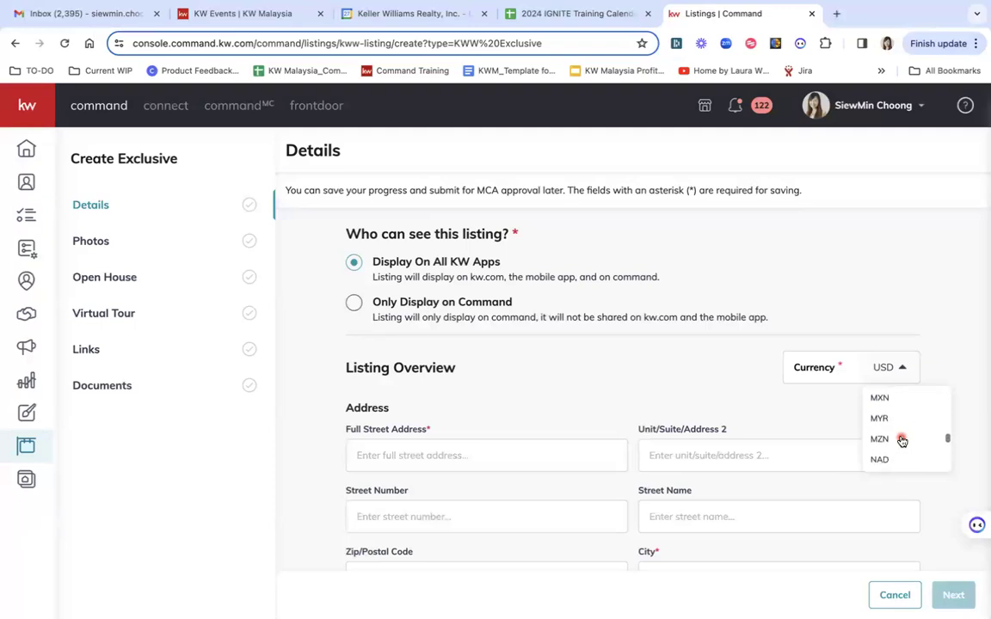
pyautogui.click(884, 420)
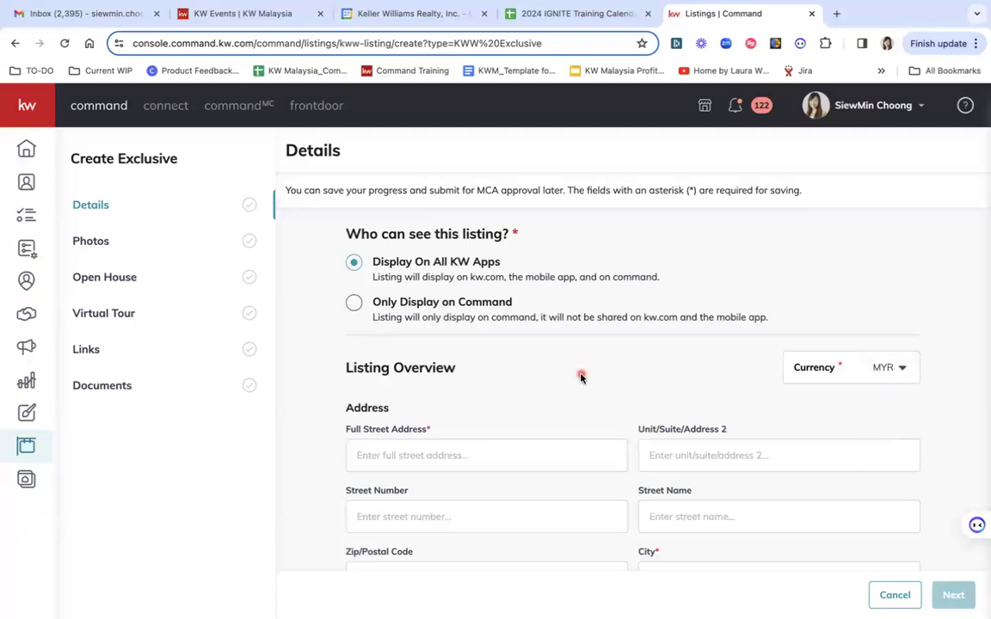
pyautogui.scroll(-1, 527, 439)
pyautogui.click(434, 369)
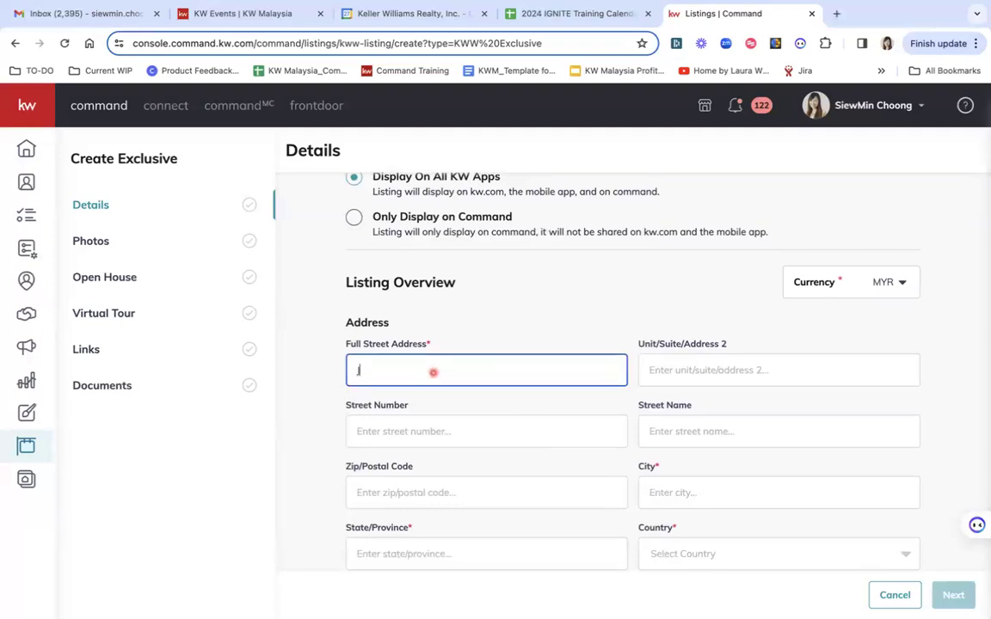
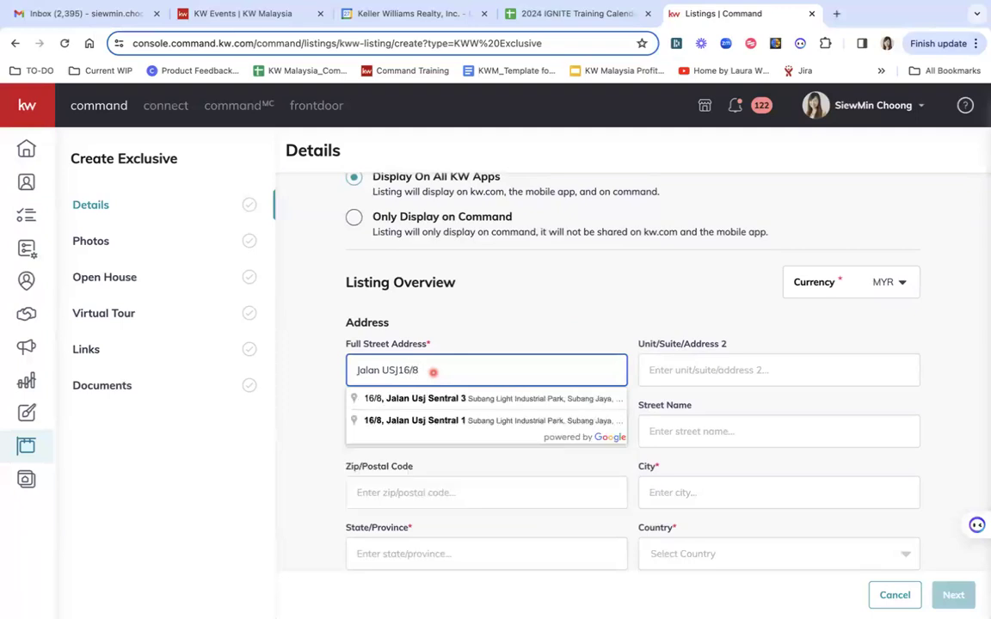
pyautogui.press('Return')
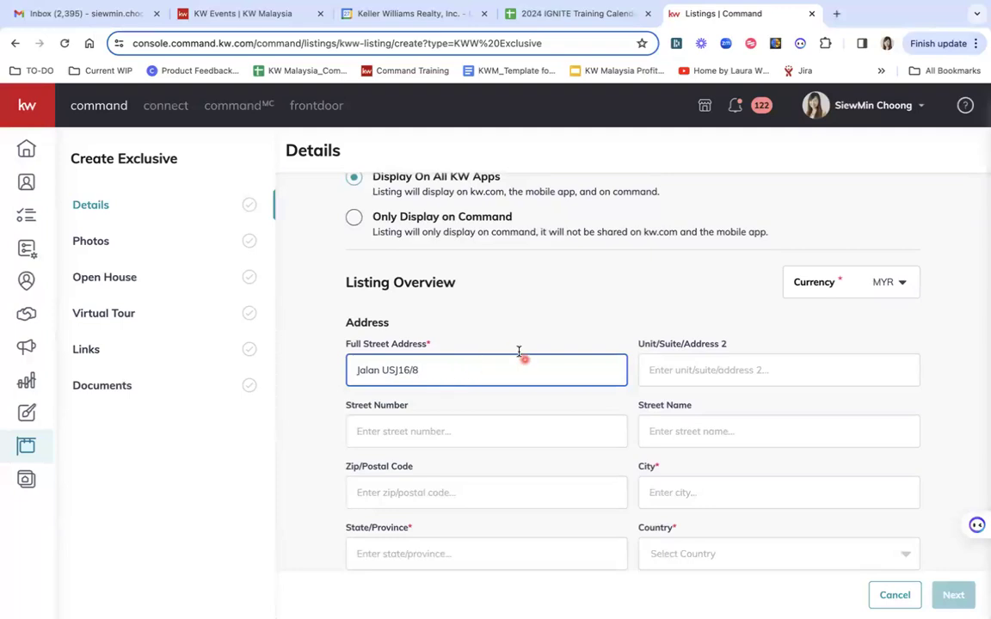
pyautogui.click(694, 372)
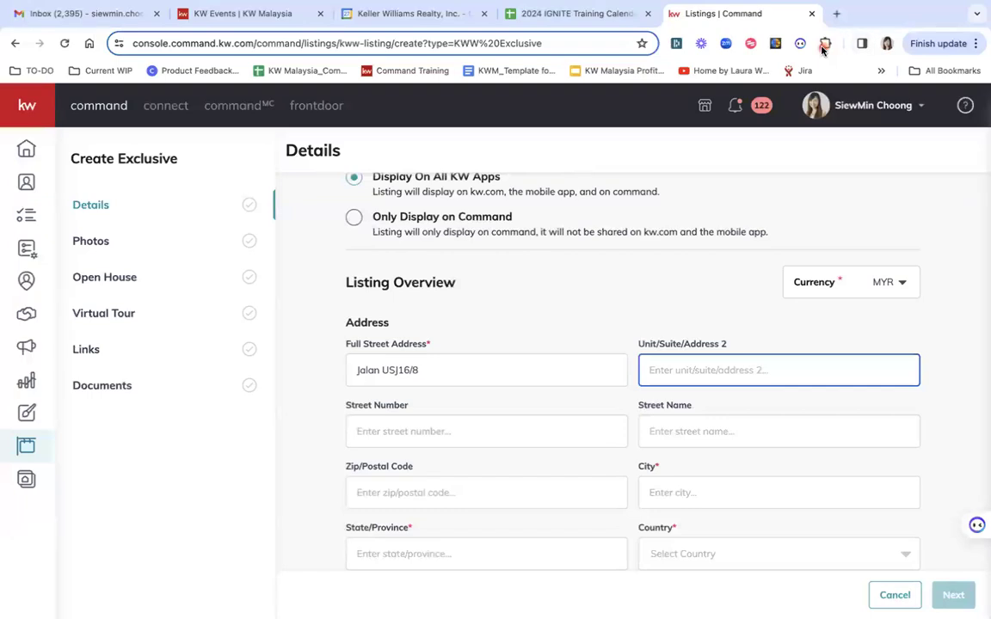
pyautogui.click(817, 81)
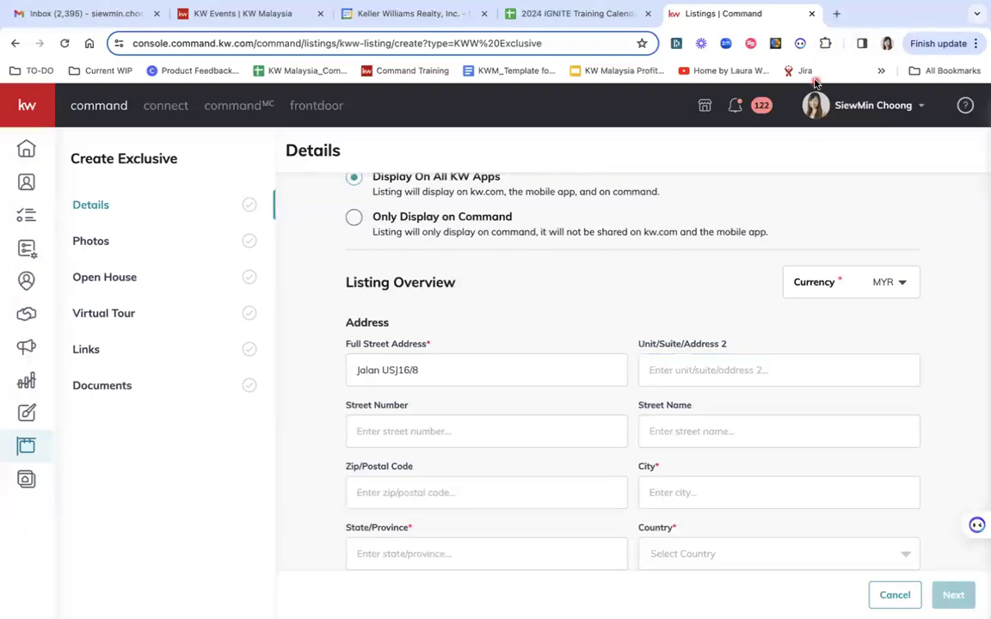
pyautogui.click(726, 238)
# Fill in the city as Subang Jaya and the state as selangor
pyautogui.scroll(-2, 471, 442)
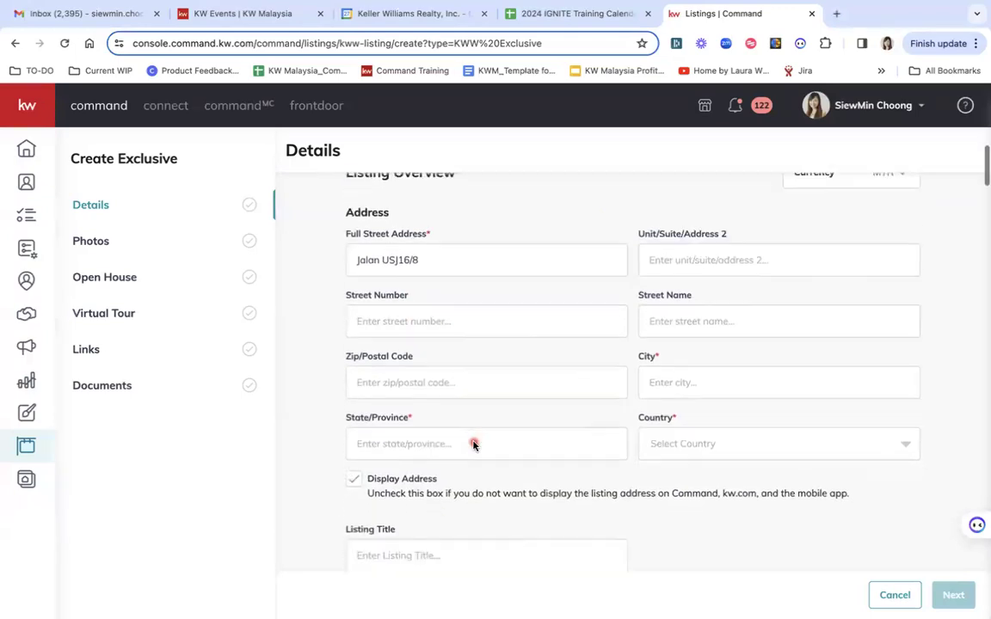
pyautogui.click(686, 390)
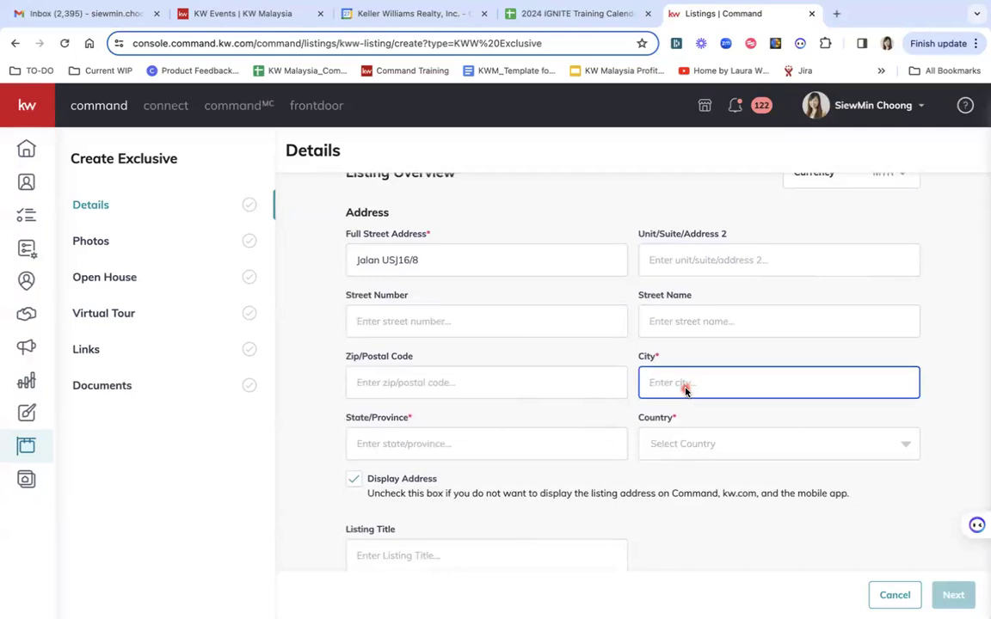
pyautogui.write('Subang Jaya')
pyautogui.click(470, 456)
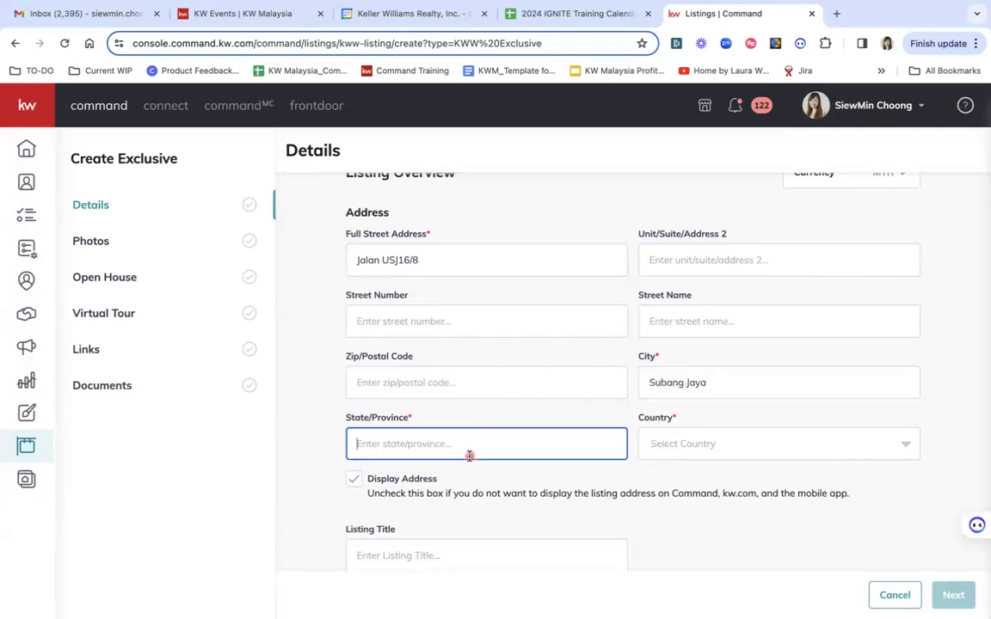
pyautogui.write('selangor')
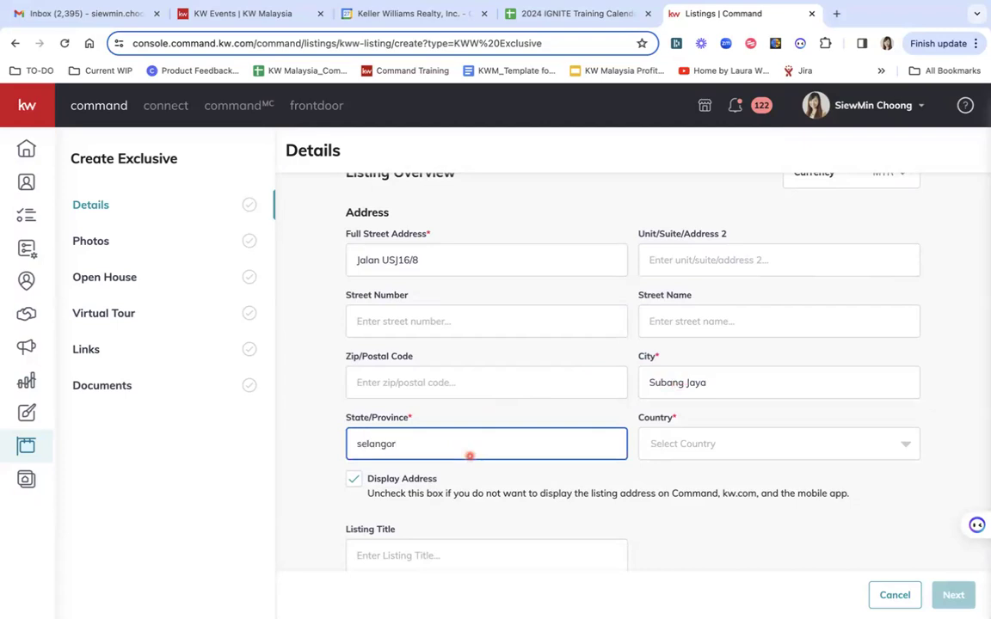
# Choose Malaysia as the country and keep Display Address switched on
pyautogui.click(652, 444)
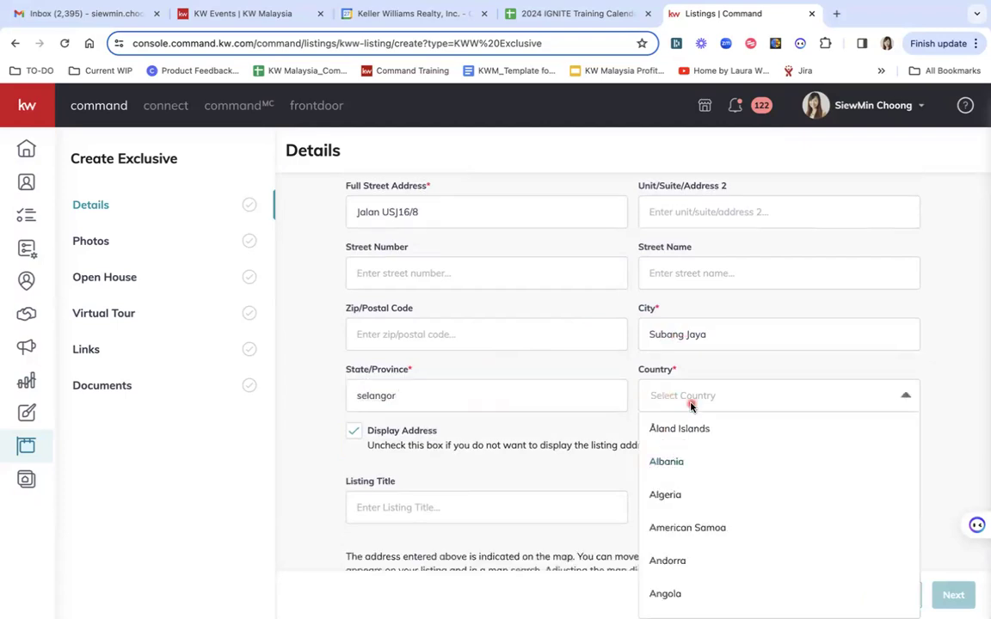
pyautogui.scroll(-20, 731, 482)
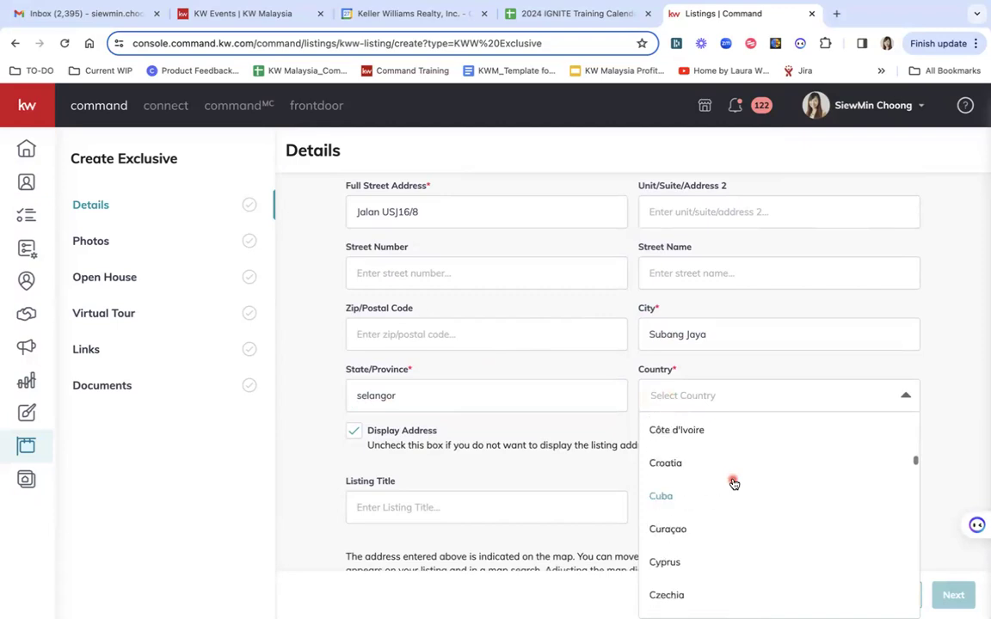
pyautogui.scroll(-20, 733, 484)
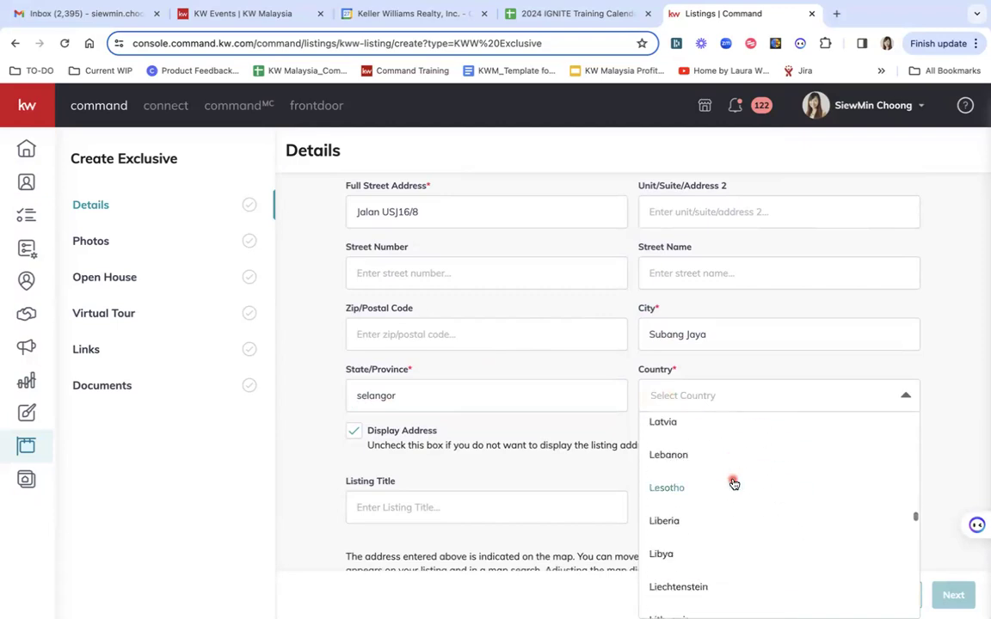
pyautogui.scroll(-15, 733, 484)
pyautogui.scroll(6, 732, 480)
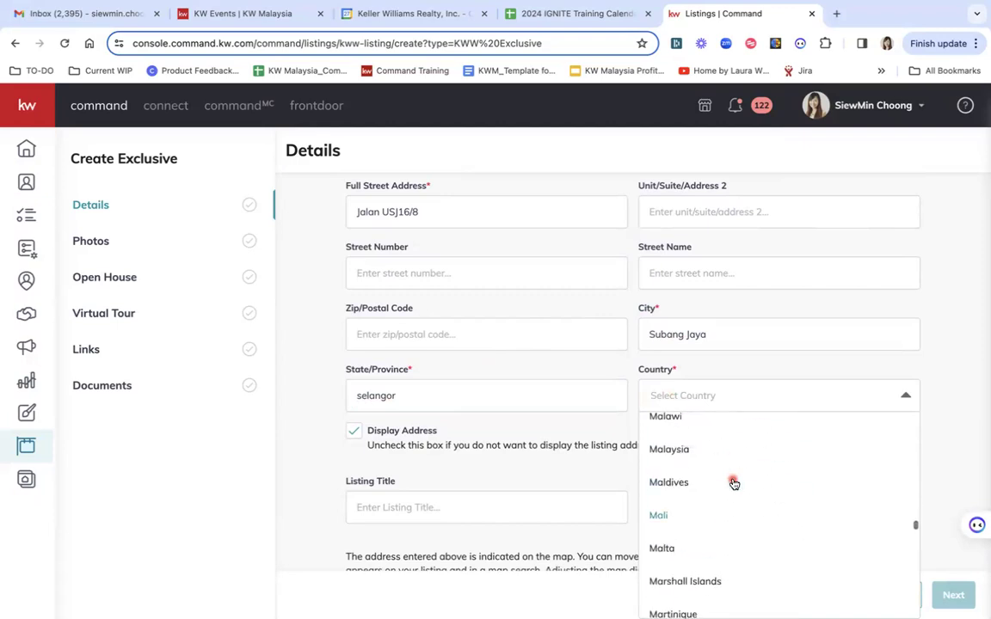
pyautogui.click(676, 478)
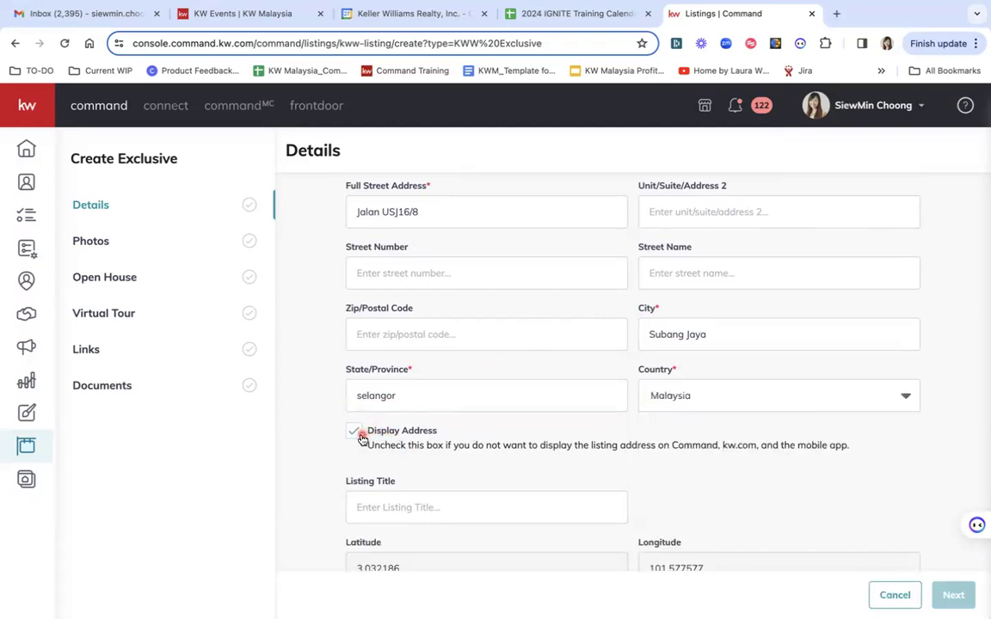
pyautogui.click(351, 431)
pyautogui.click(354, 433)
# Title the listing 'Spacious unit with large porch area', replacing the mistyped first attempt
pyautogui.scroll(-3, 652, 447)
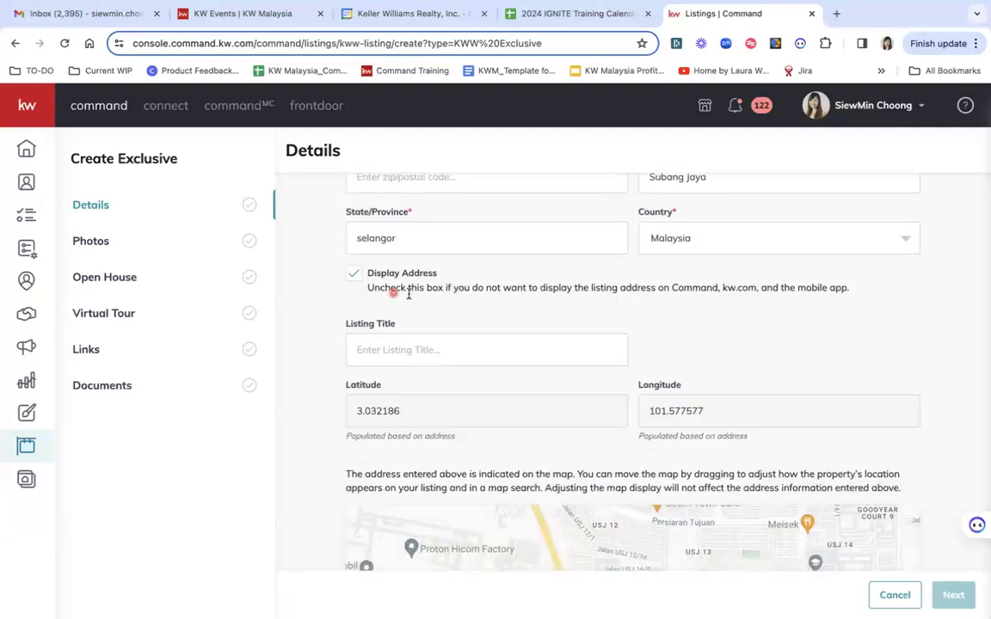
pyautogui.click(391, 356)
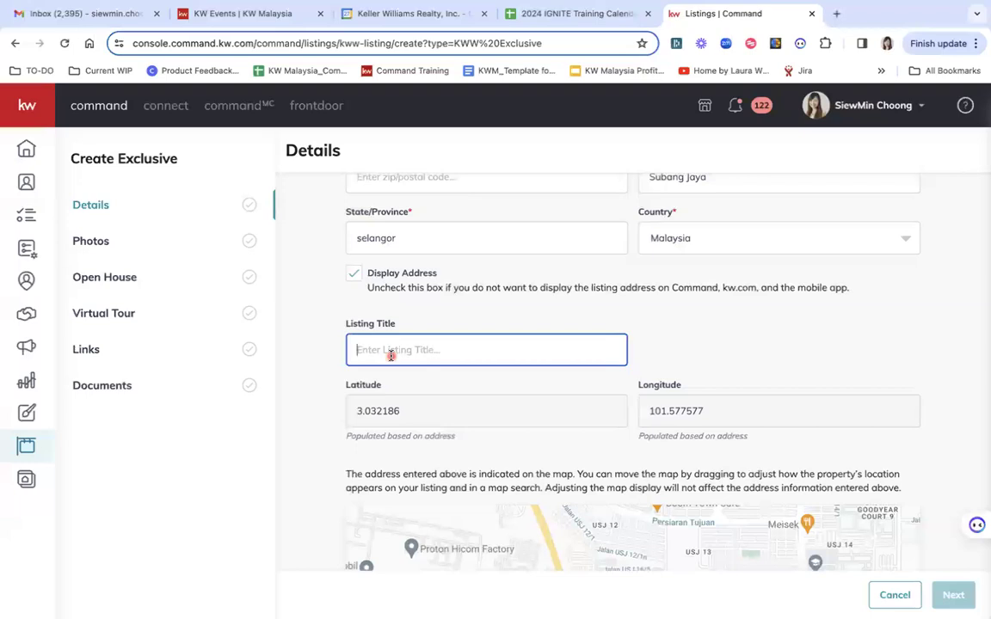
pyautogui.write('Below mo')
pyautogui.write('rket value')
pyautogui.hotkey('ctrl', 'a')
pyautogui.write('Spacious unit with large porch area')
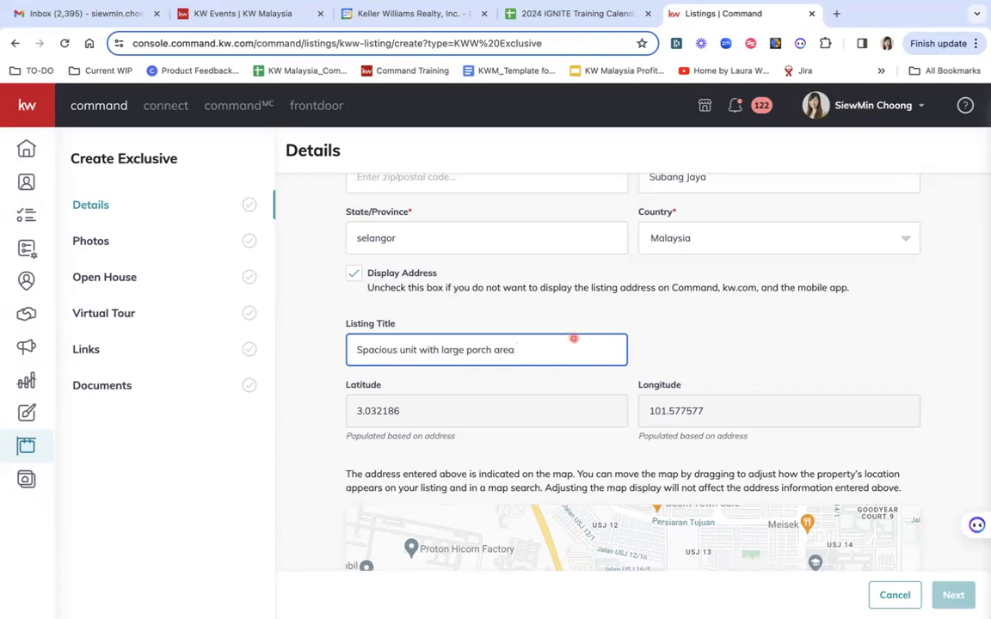
pyautogui.scroll(-5, 648, 360)
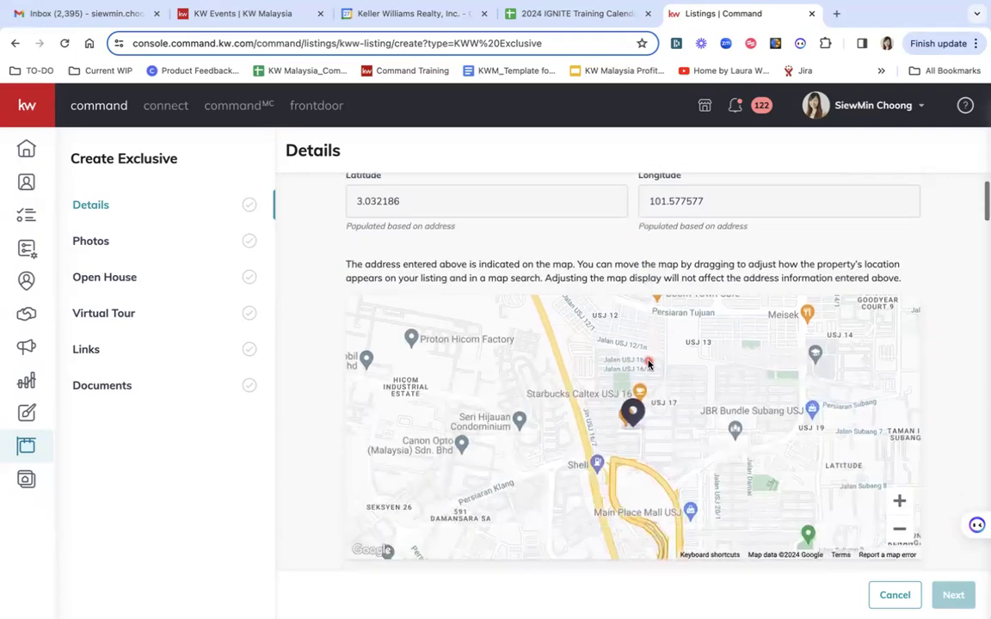
# Set the listing category to For Sale
pyautogui.scroll(-1, 648, 360)
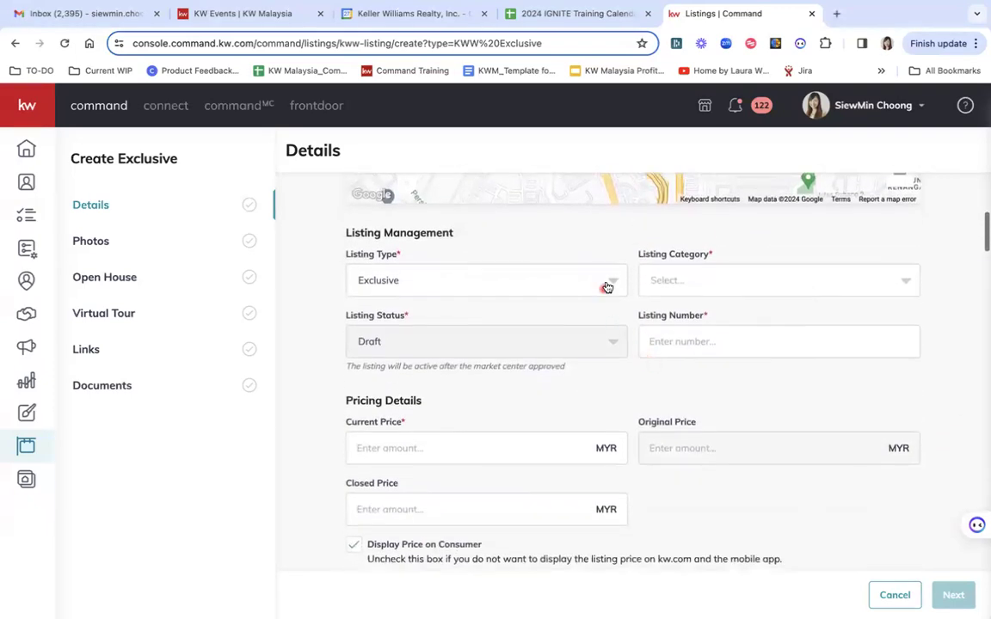
pyautogui.click(705, 286)
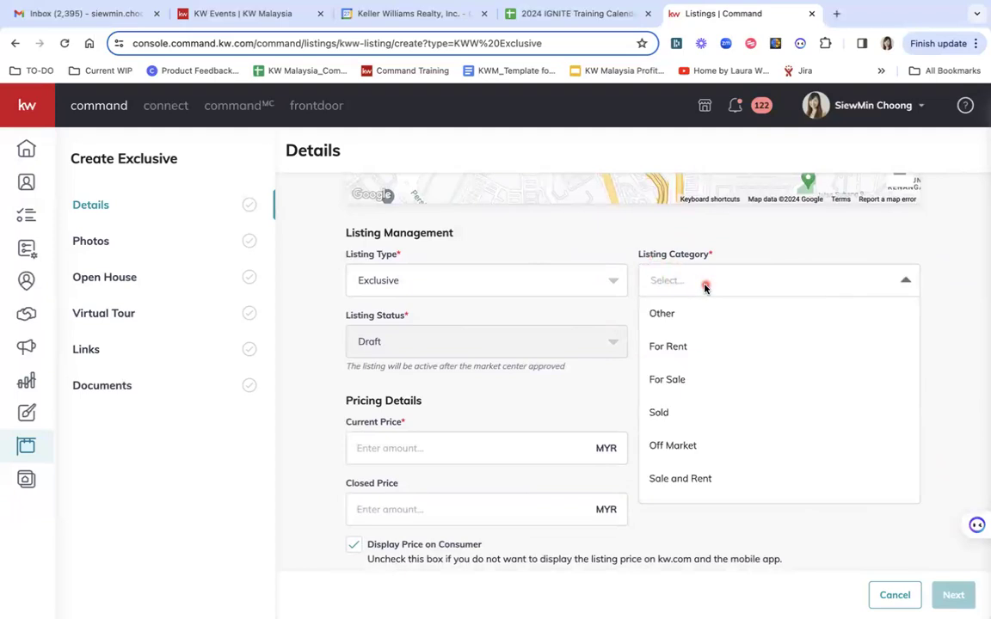
pyautogui.click(676, 380)
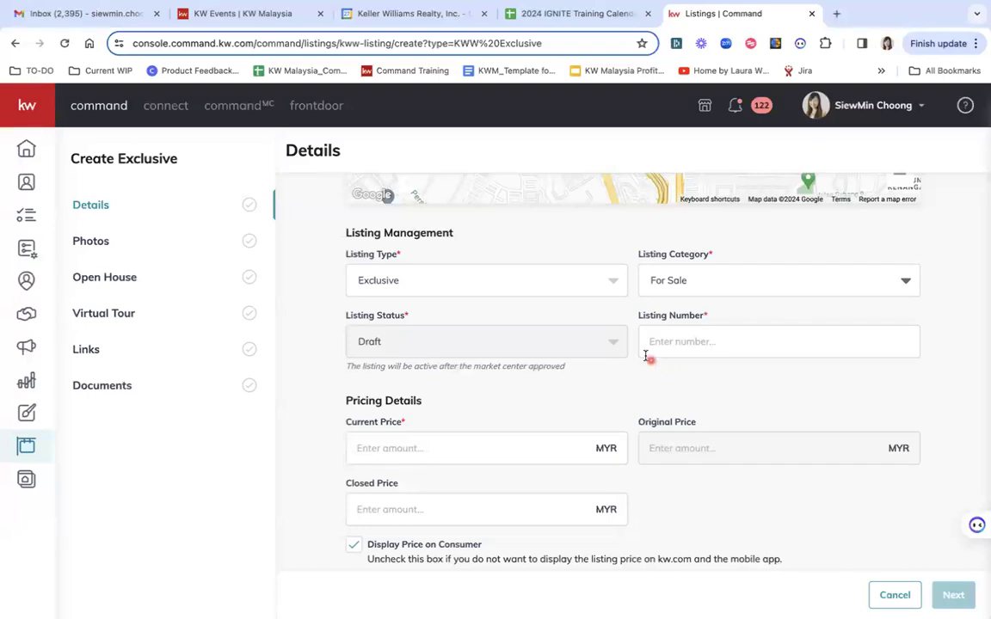
# Enter CSM-Subang-11 as the listing number
pyautogui.click(668, 339)
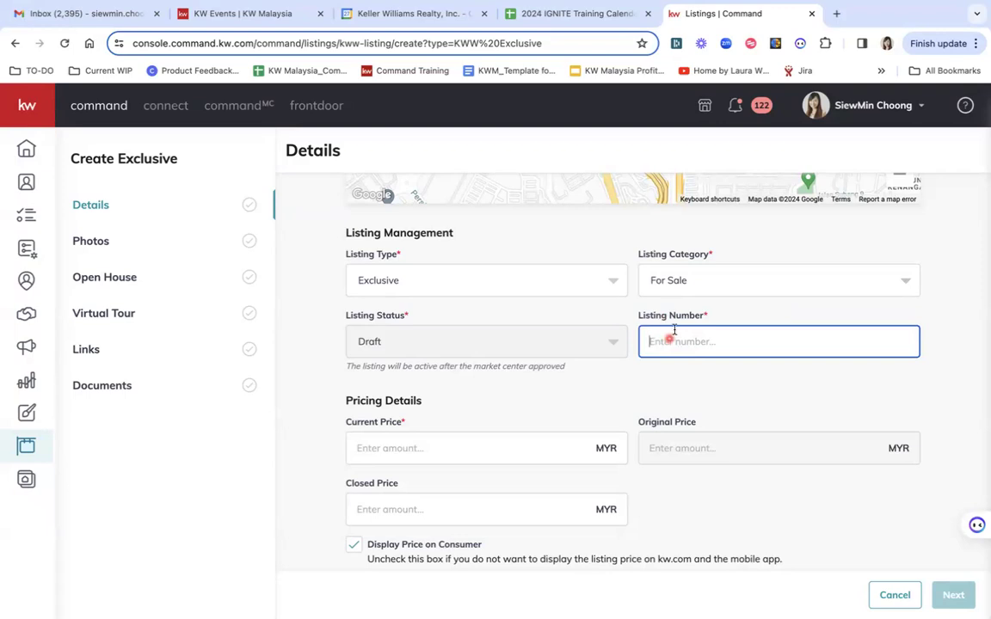
pyautogui.write('1')
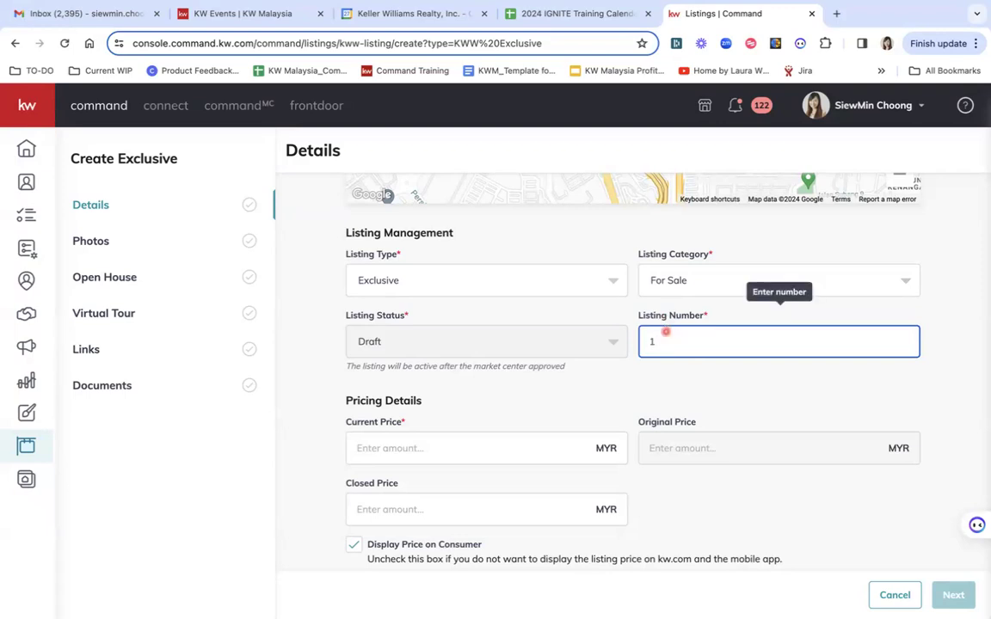
pyautogui.press('BackSpace')
pyautogui.write('1')
pyautogui.press('BackSpace')
pyautogui.write('CSM-Subang')
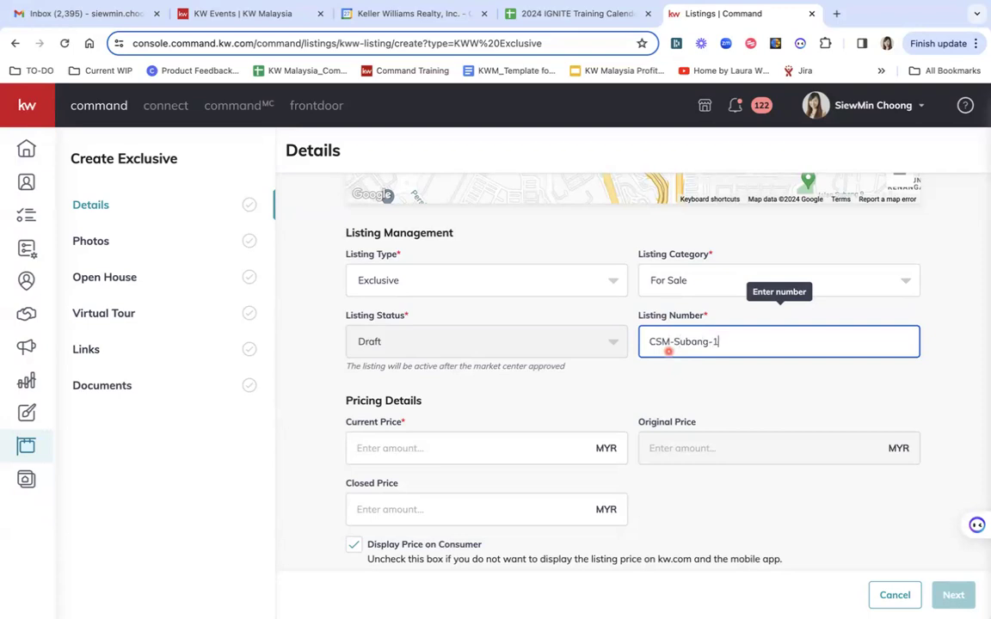
pyautogui.write('-11')
pyautogui.moveTo(676, 341); pyautogui.dragTo(738, 341)
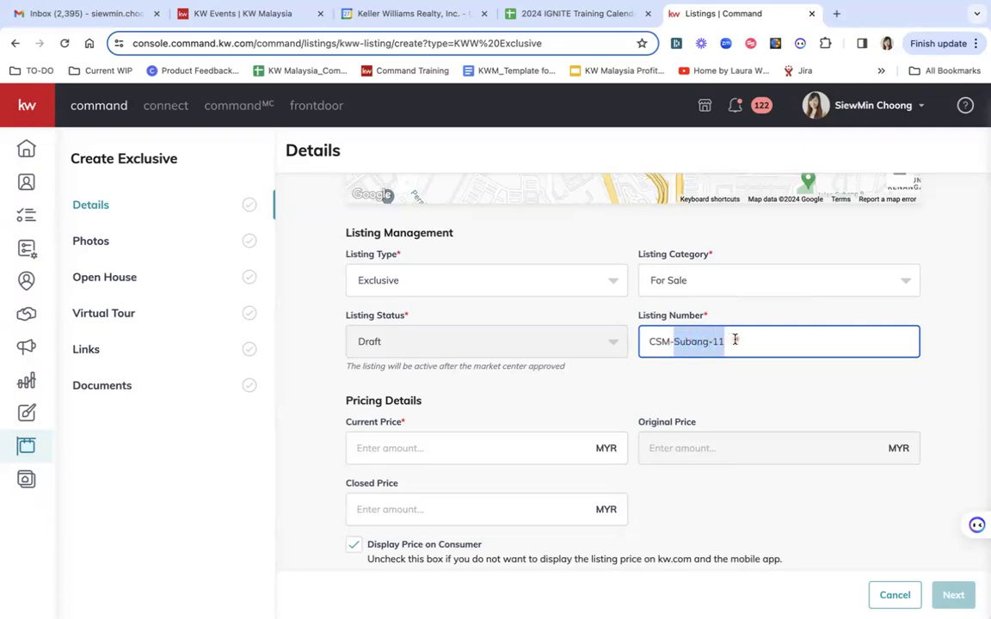
pyautogui.click(739, 344)
pyautogui.click(475, 449)
# Enter a current price of 800000 MYR and untick Display Price on Consumer
pyautogui.scroll(-1, 475, 450)
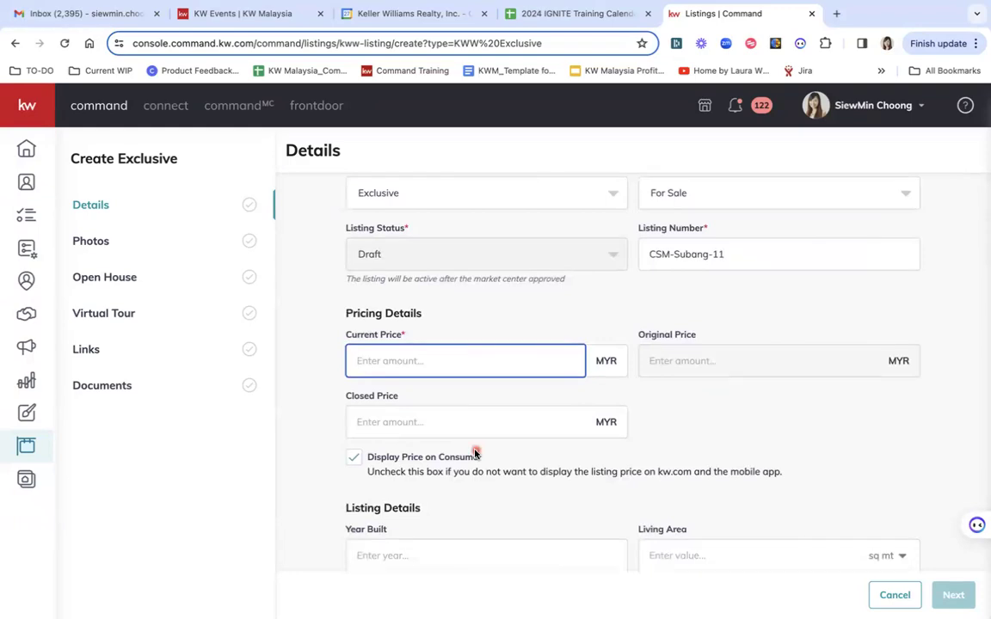
pyautogui.write('800000')
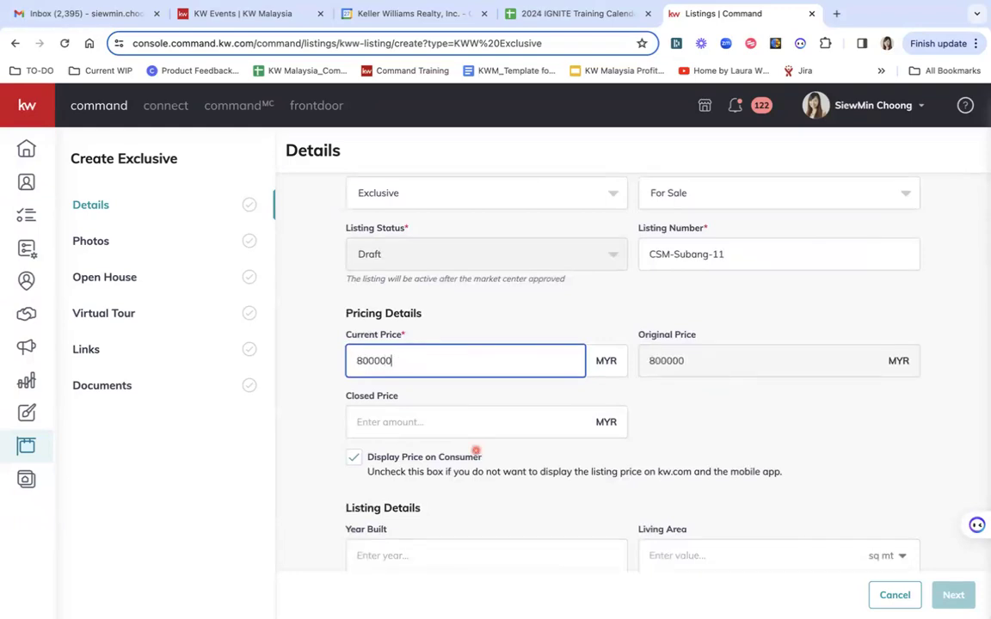
pyautogui.scroll(-1, 680, 433)
pyautogui.scroll(-3, 682, 431)
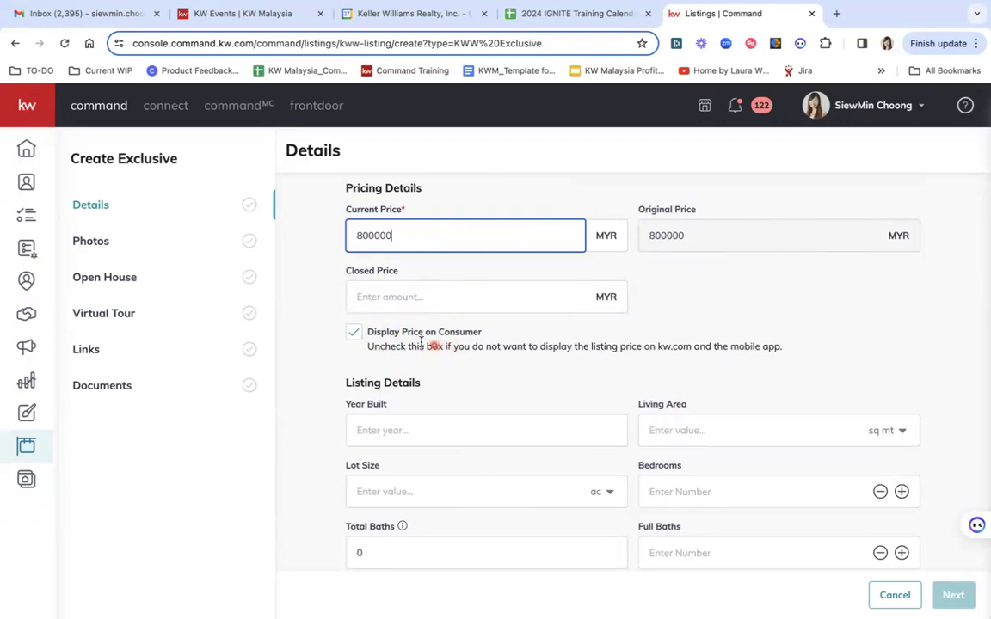
pyautogui.click(354, 334)
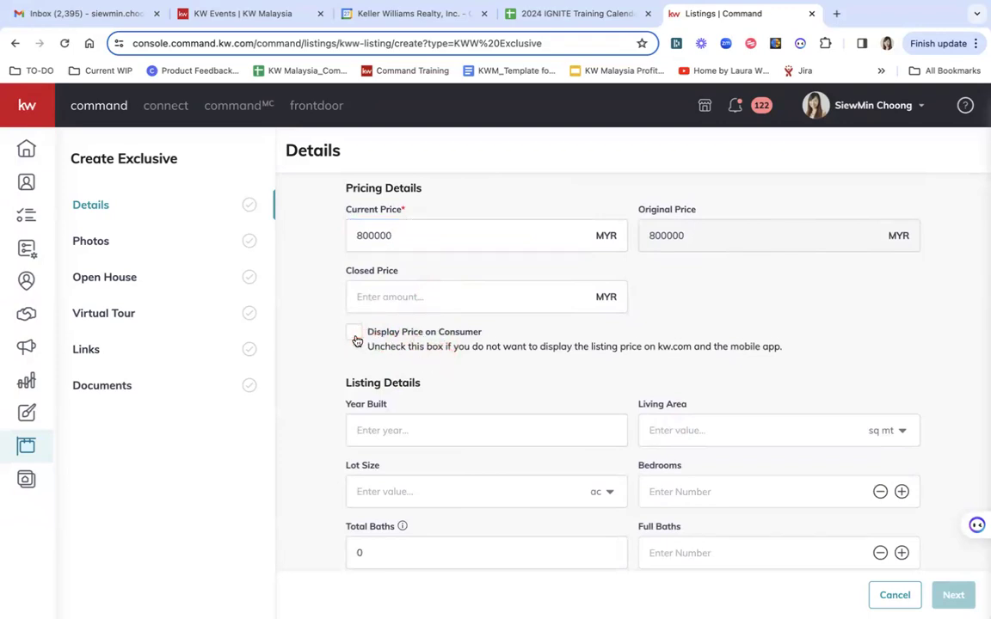
# Re-tick consumer price display, then enter Year Built 2000 and 2000 sq ft living area
pyautogui.click(355, 335)
pyautogui.scroll(-2, 493, 391)
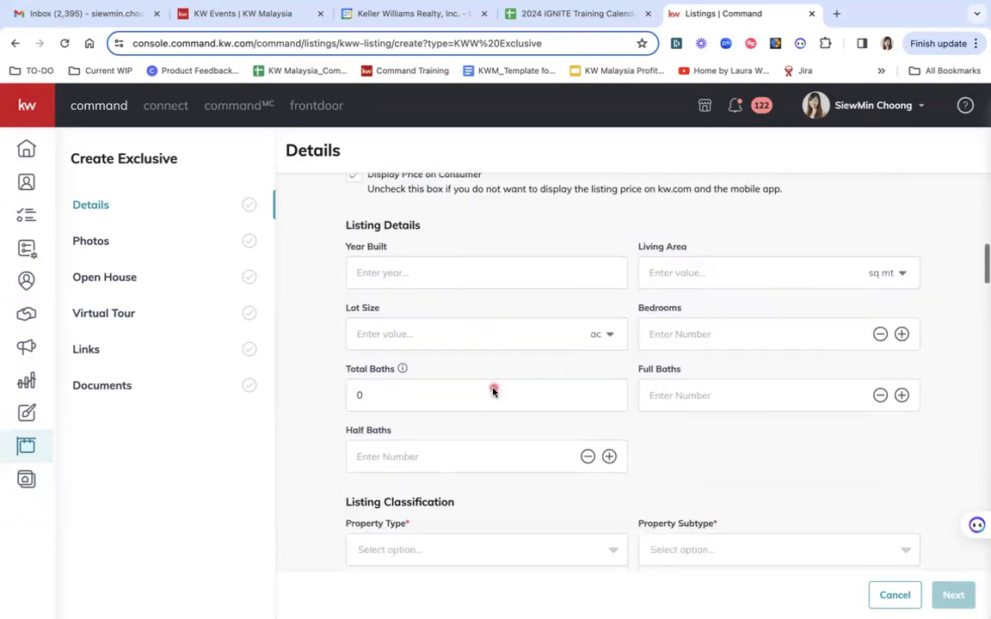
pyautogui.click(547, 273)
pyautogui.write('2000')
pyautogui.click(735, 276)
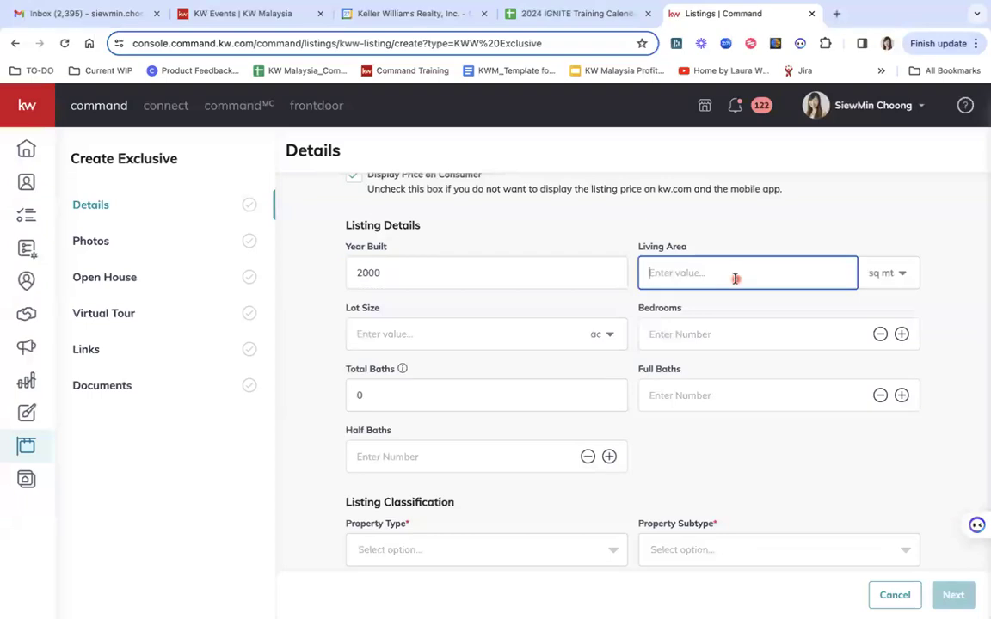
pyautogui.write('2000')
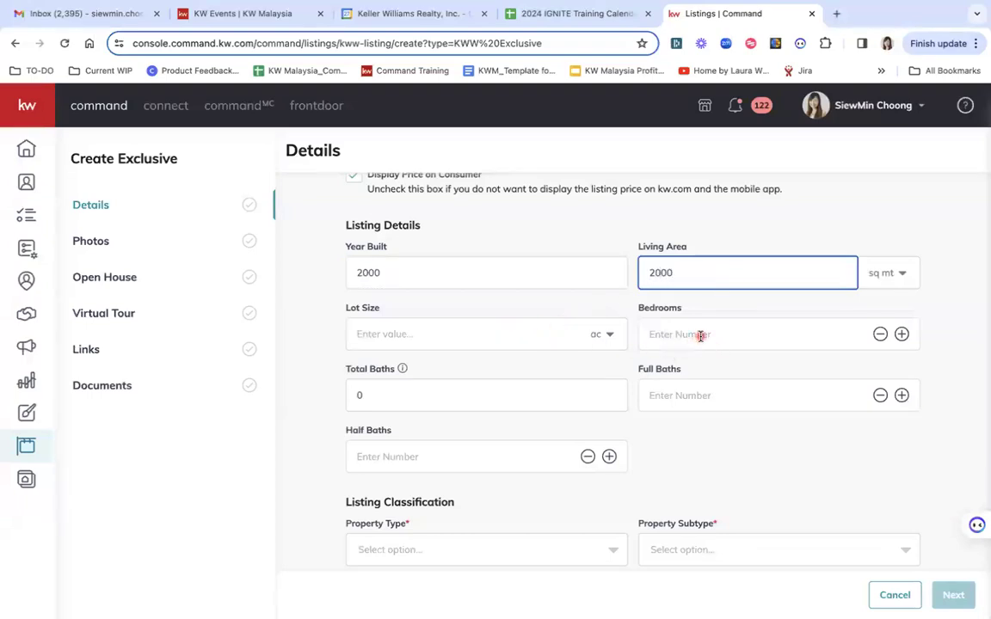
pyautogui.click(899, 276)
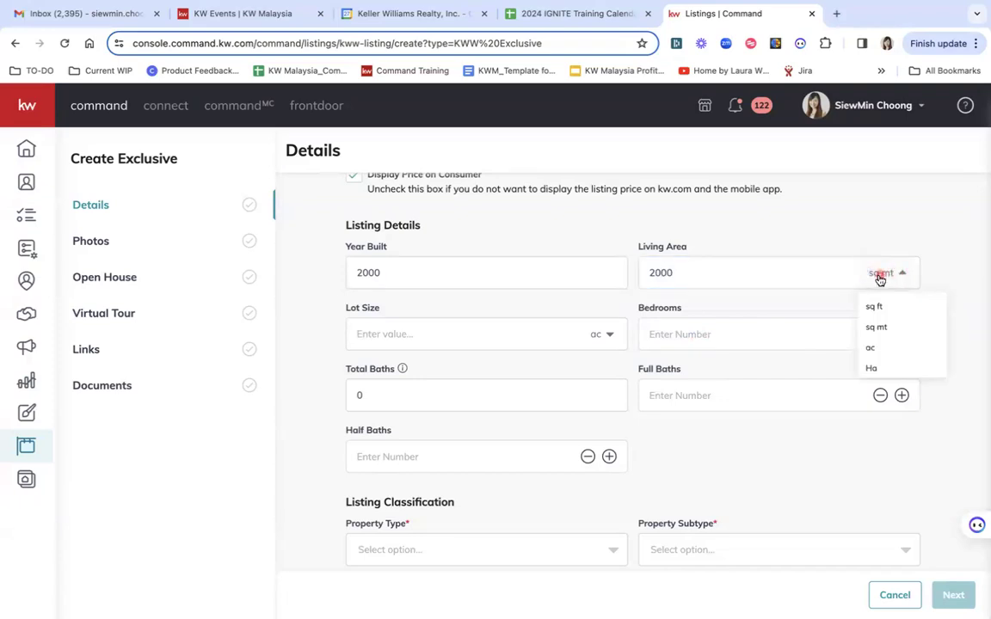
pyautogui.click(876, 307)
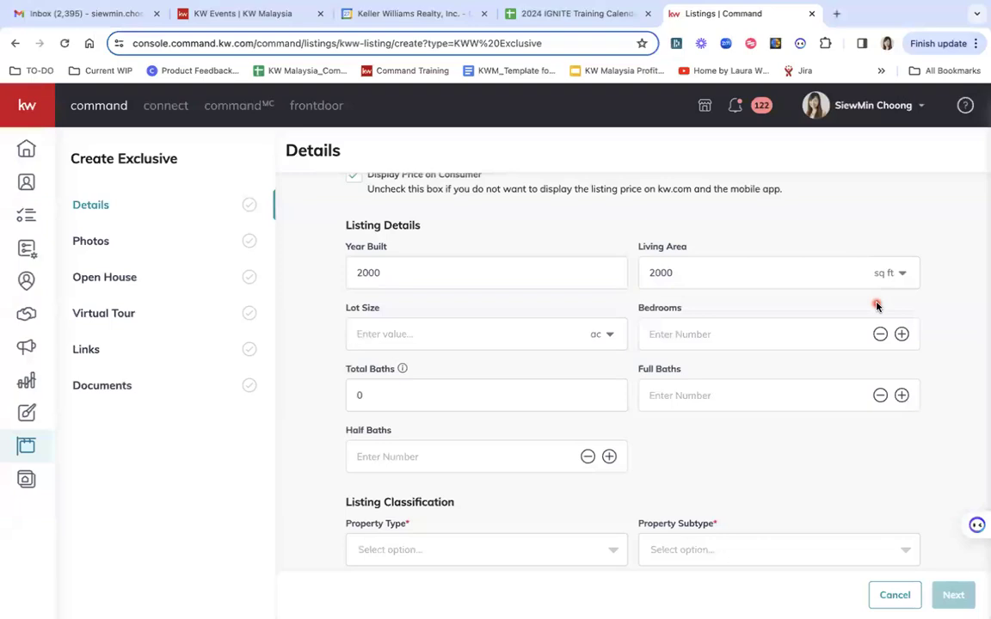
# Enter 4 bedrooms and 3 total baths, leaving the lot size unit unchanged
pyautogui.click(608, 334)
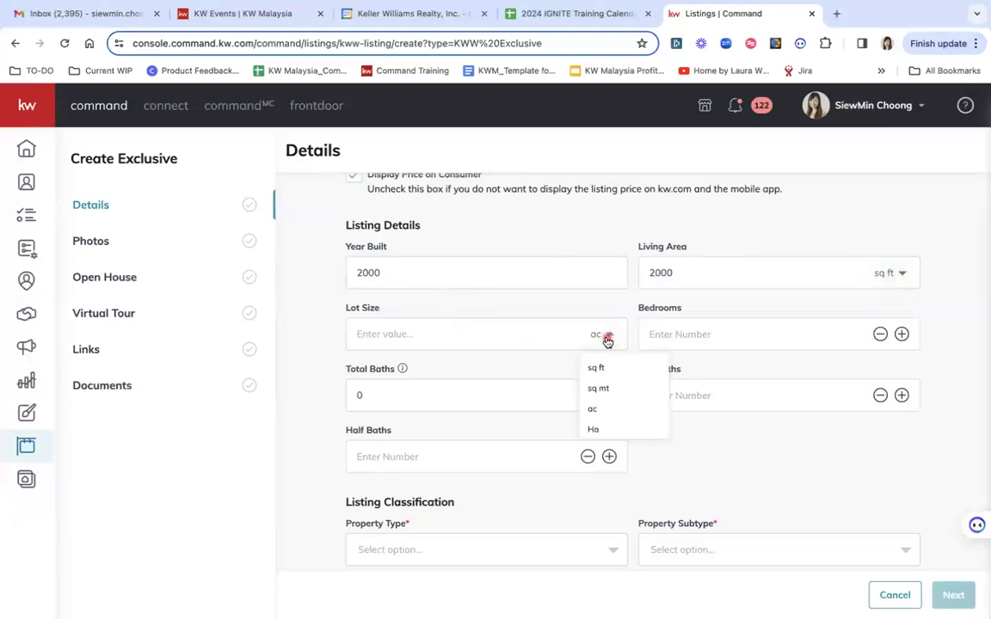
pyautogui.scroll(-1, 625, 422)
pyautogui.scroll(1, 625, 421)
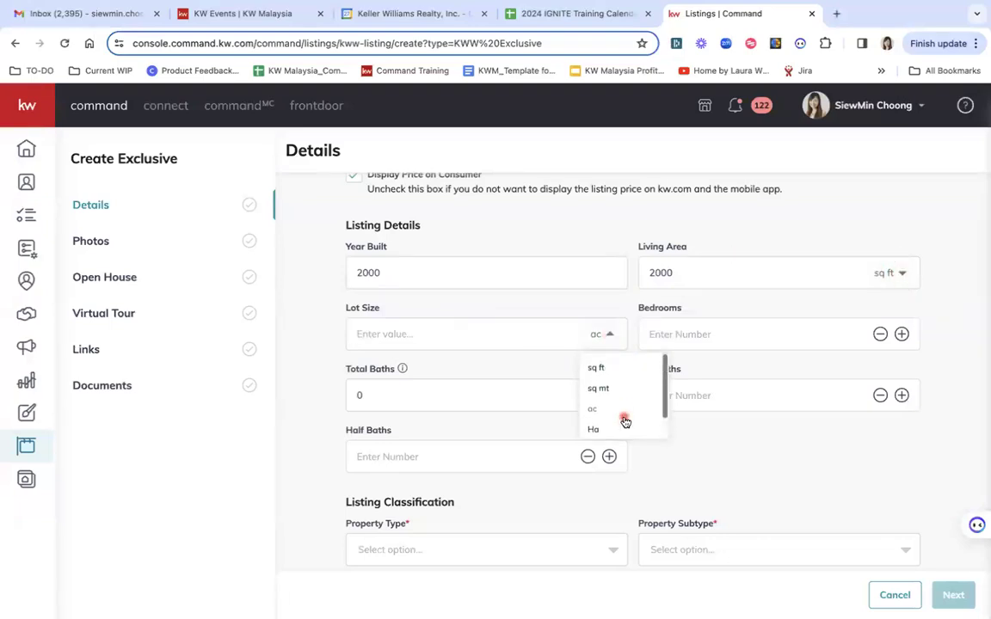
pyautogui.click(615, 307)
pyautogui.click(673, 336)
pyautogui.write('4')
pyautogui.click(484, 399)
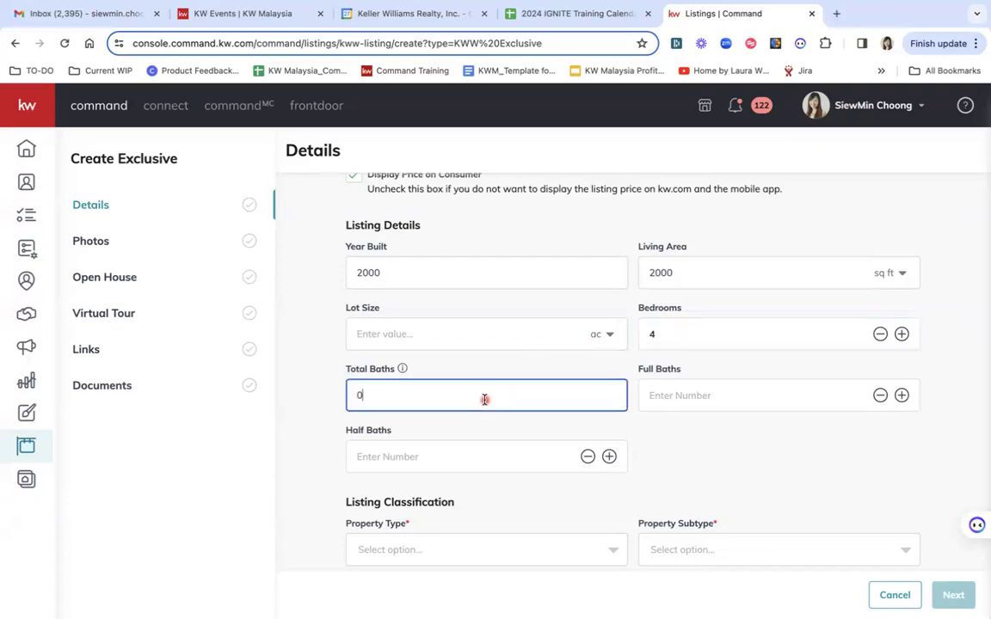
pyautogui.write('3')
pyautogui.click(517, 367)
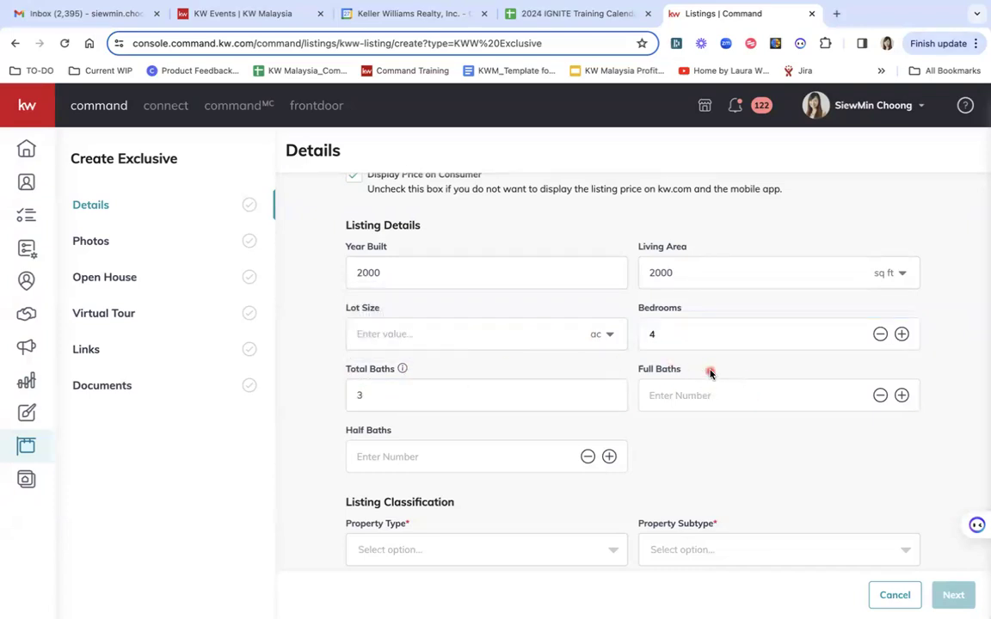
pyautogui.moveTo(710, 373); pyautogui.dragTo(638, 371)
pyautogui.moveTo(411, 432)
pyautogui.mouseDown()
pyautogui.moveTo(339, 431)
pyautogui.moveTo(411, 432)
pyautogui.mouseUp()
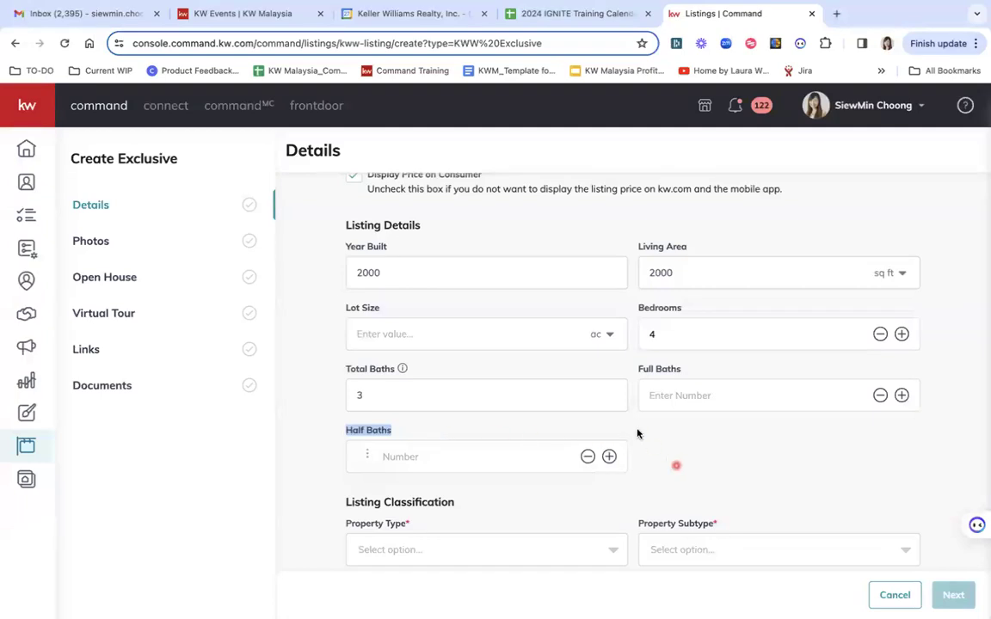
pyautogui.click(697, 374)
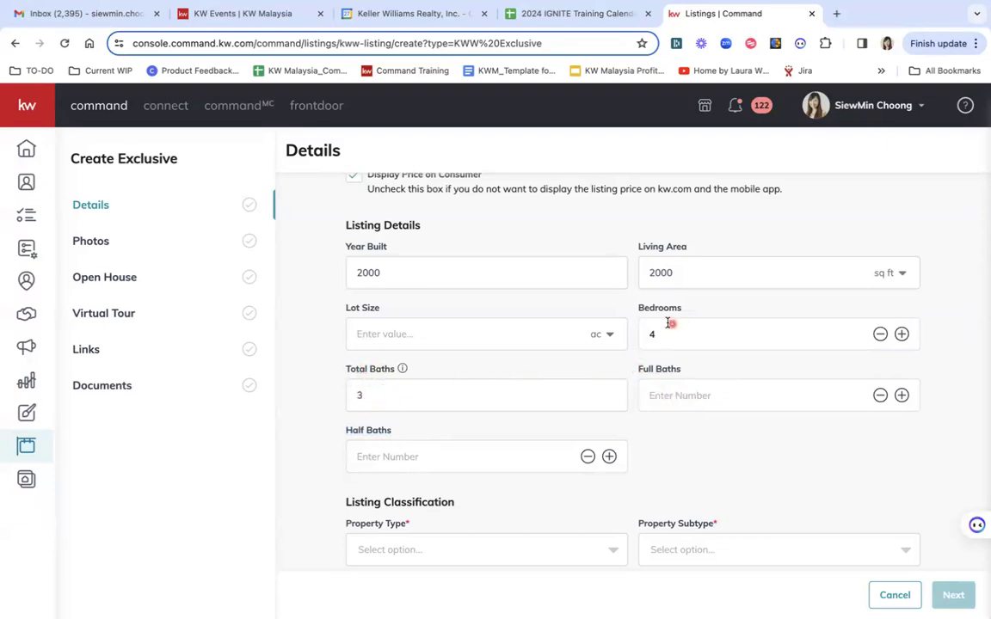
# Set the Property Type to Residential
pyautogui.scroll(-2, 652, 478)
pyautogui.click(555, 360)
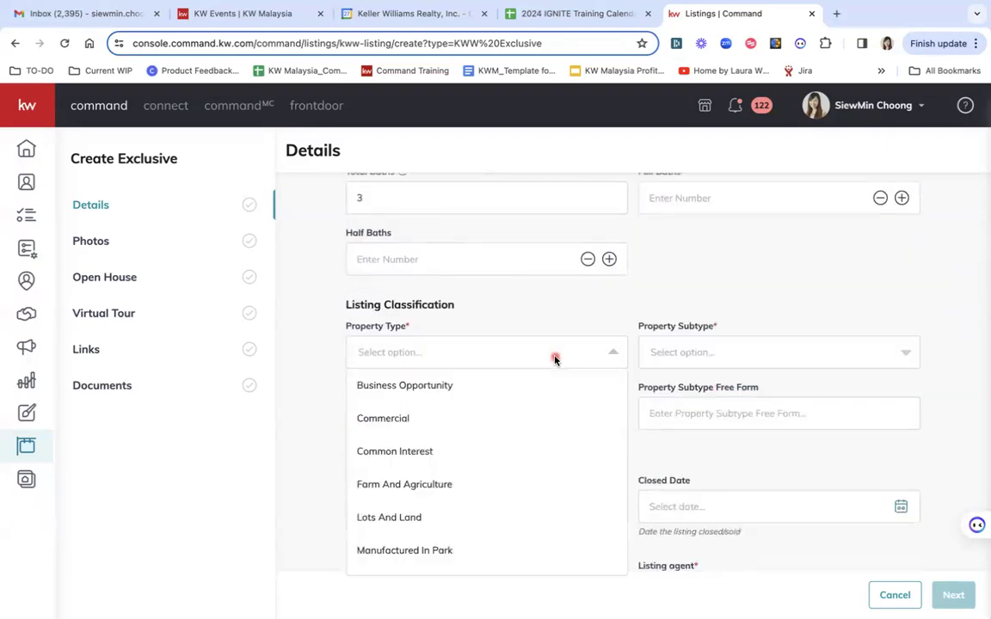
pyautogui.scroll(-3, 466, 474)
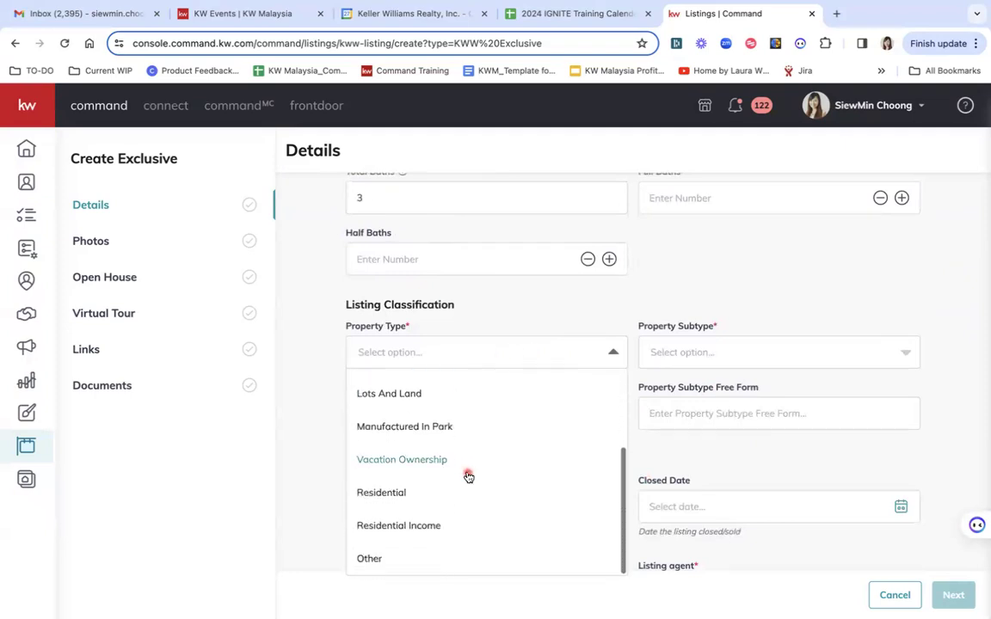
pyautogui.click(396, 491)
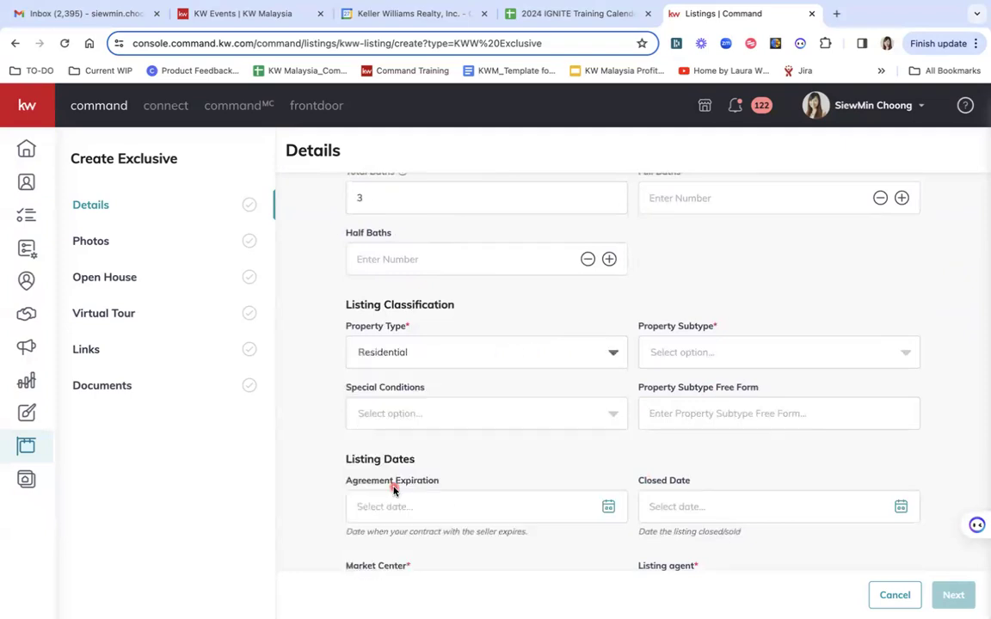
# Choose Single Family Detached as the property subtype
pyautogui.click(727, 358)
pyautogui.scroll(-5, 714, 503)
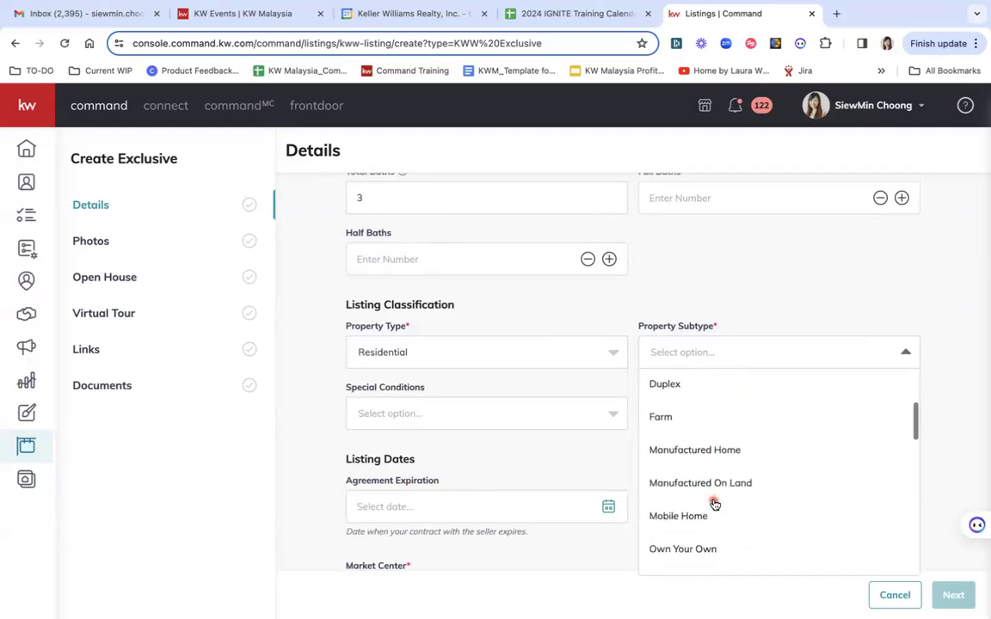
pyautogui.scroll(-4, 714, 504)
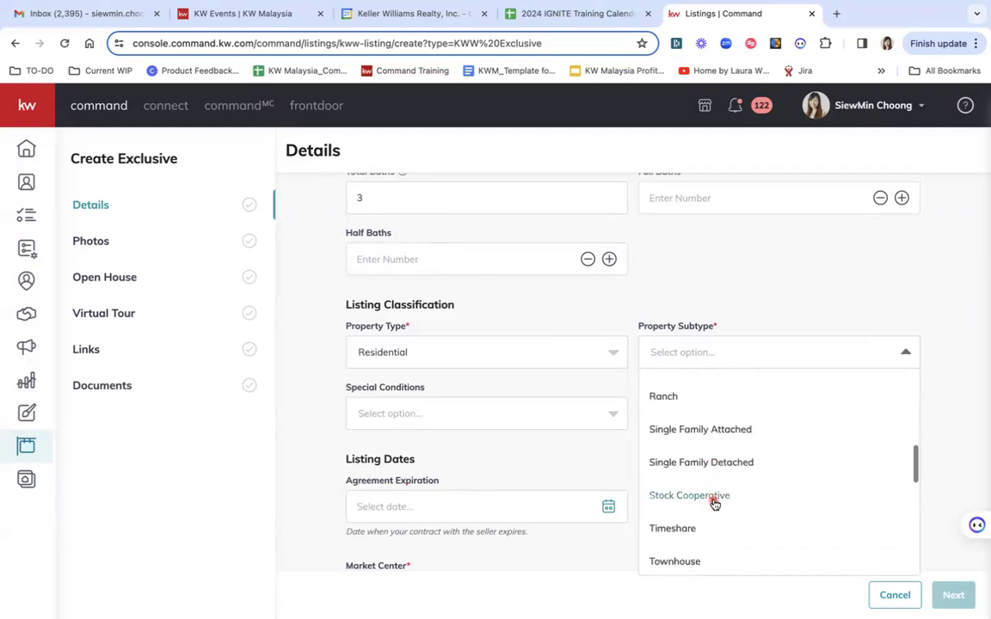
pyautogui.scroll(-3, 714, 504)
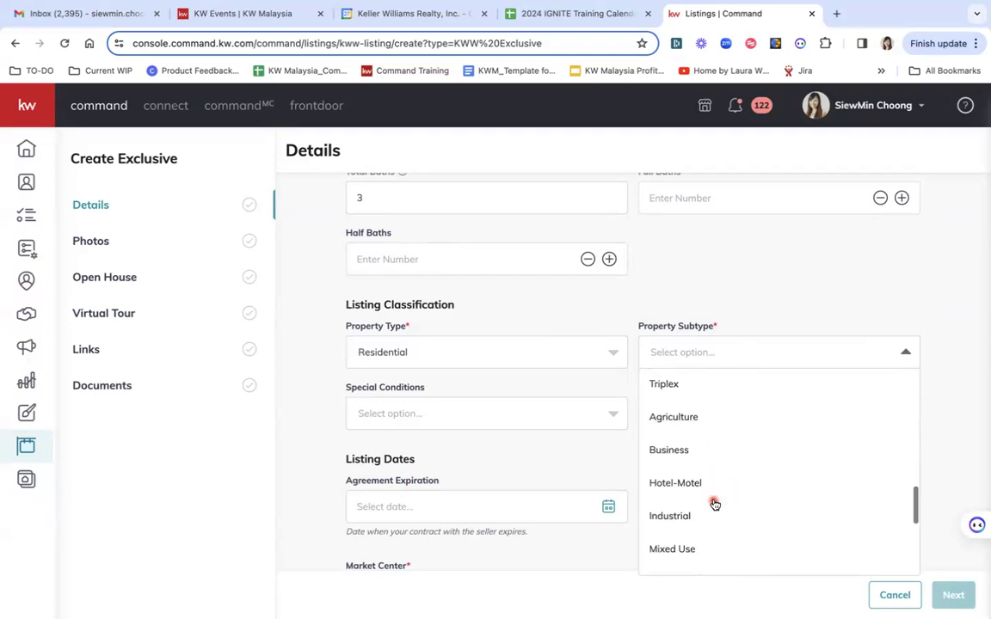
pyautogui.scroll(-1, 714, 504)
pyautogui.scroll(-1, 714, 505)
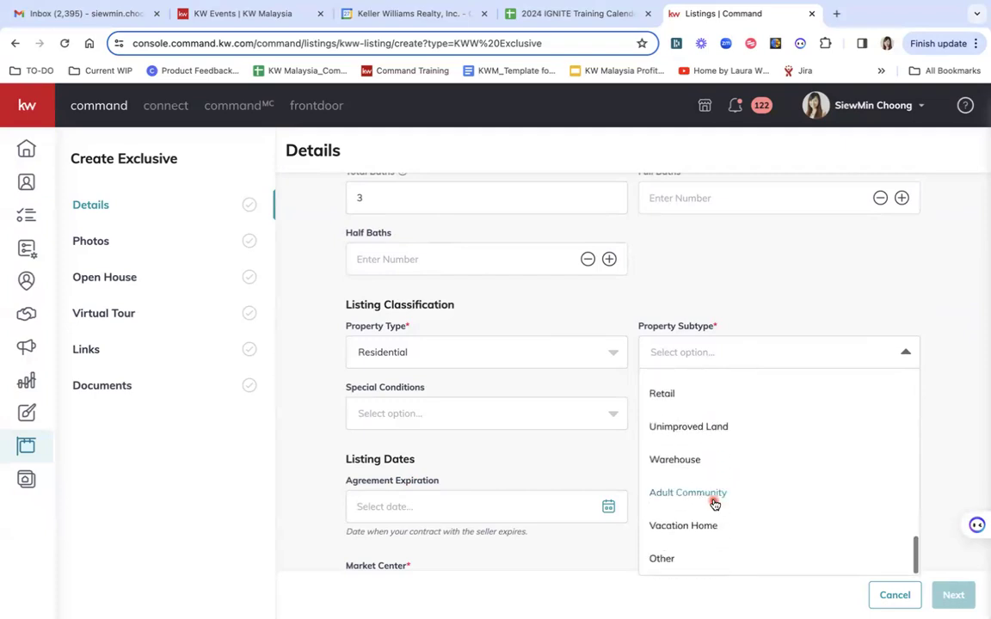
pyautogui.scroll(3, 747, 407)
pyautogui.scroll(4, 747, 407)
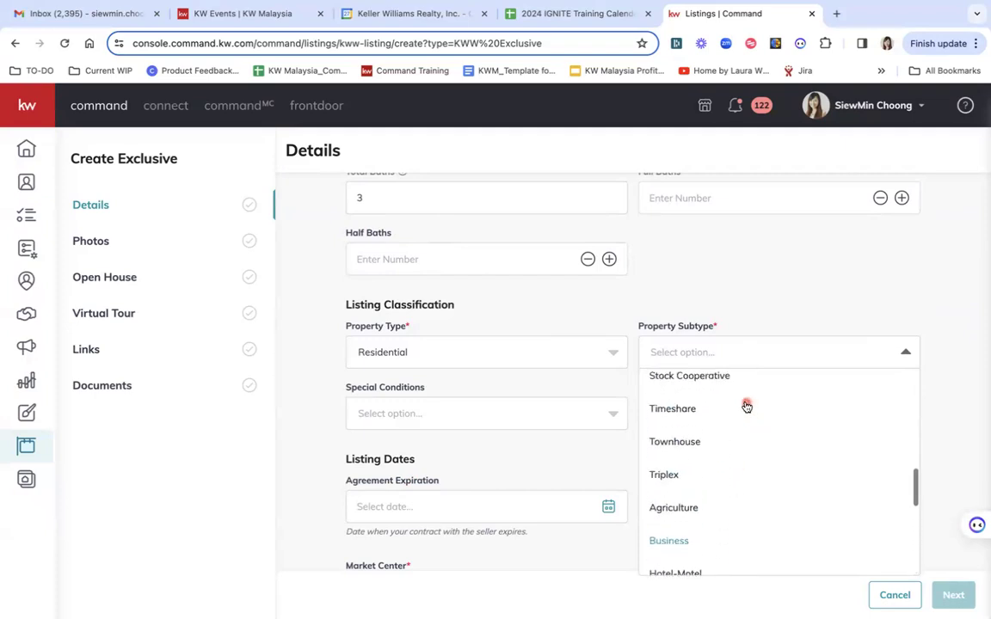
pyautogui.scroll(-1, 747, 407)
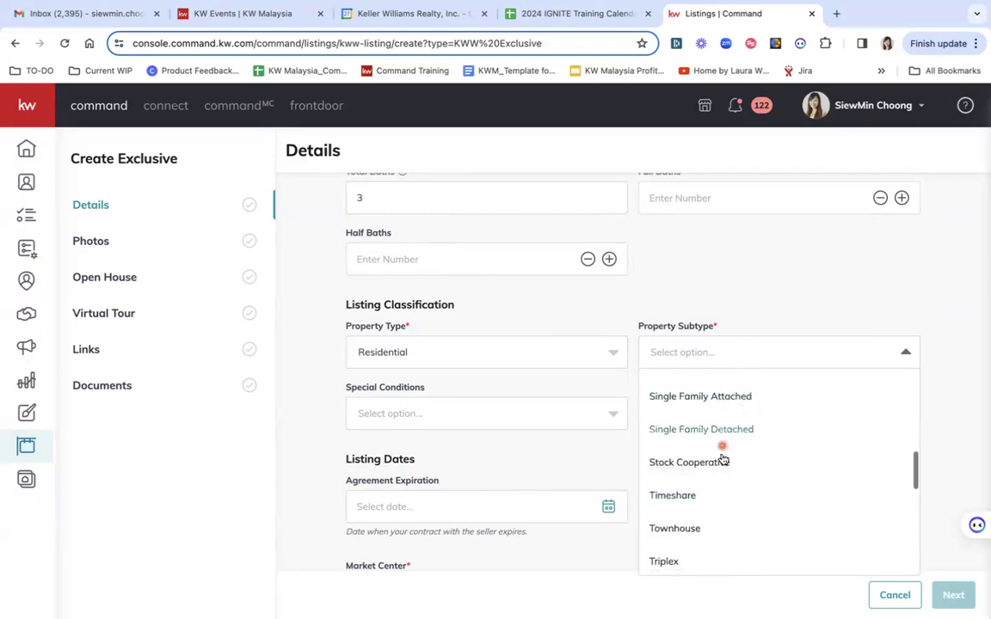
pyautogui.click(689, 430)
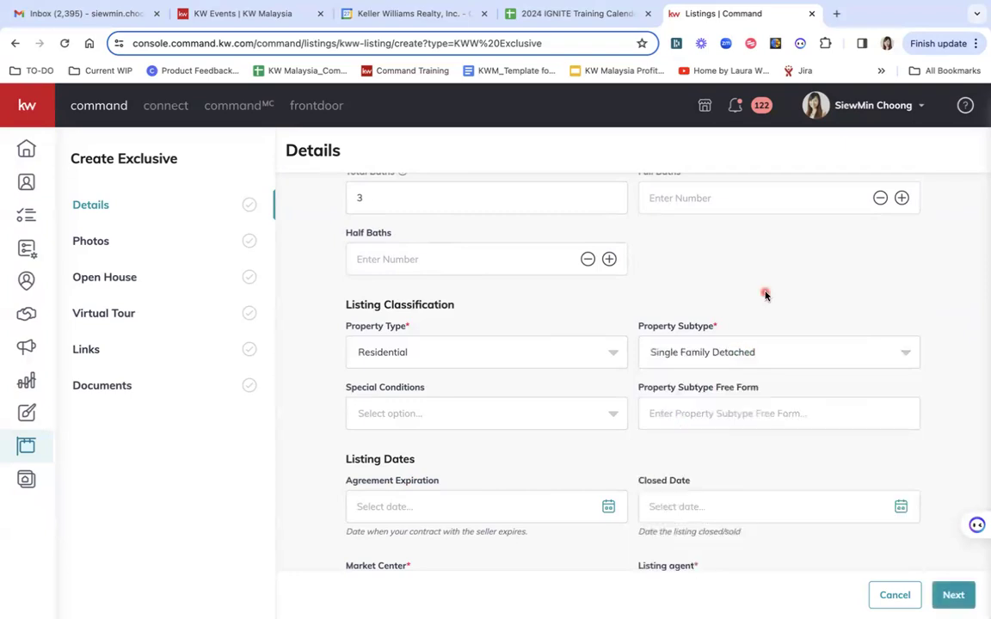
pyautogui.scroll(-2, 765, 295)
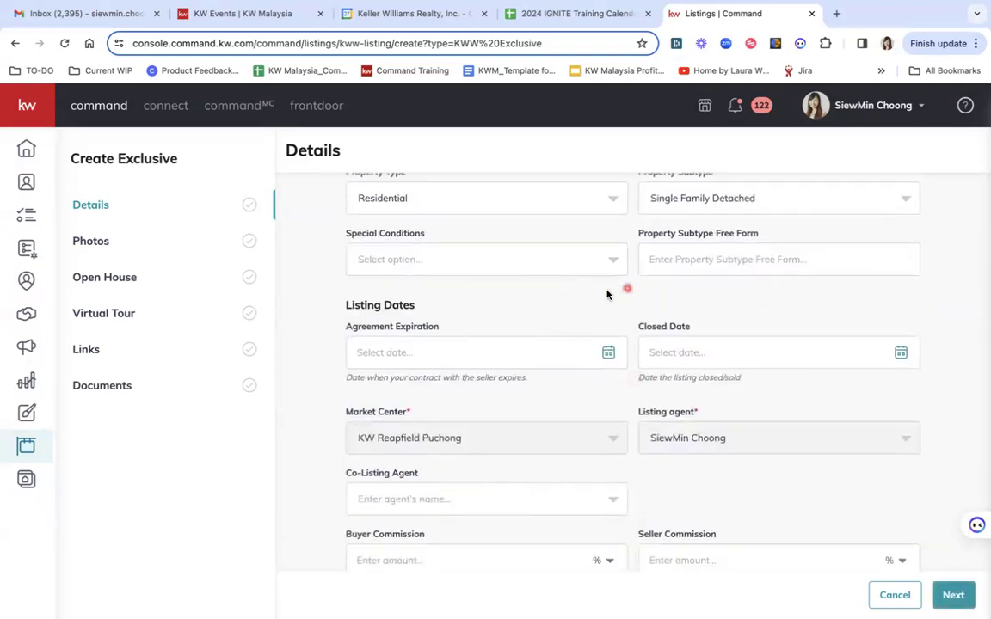
# Highlight the Listing Dates and Agreement Expiration labels for emphasis
pyautogui.moveTo(343, 307); pyautogui.dragTo(446, 329)
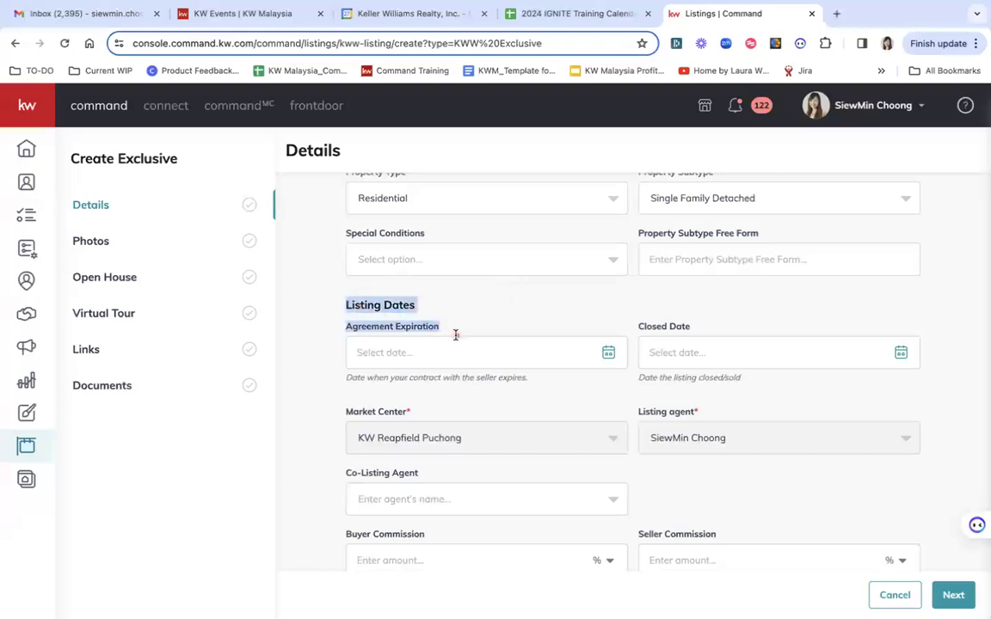
pyautogui.click(489, 325)
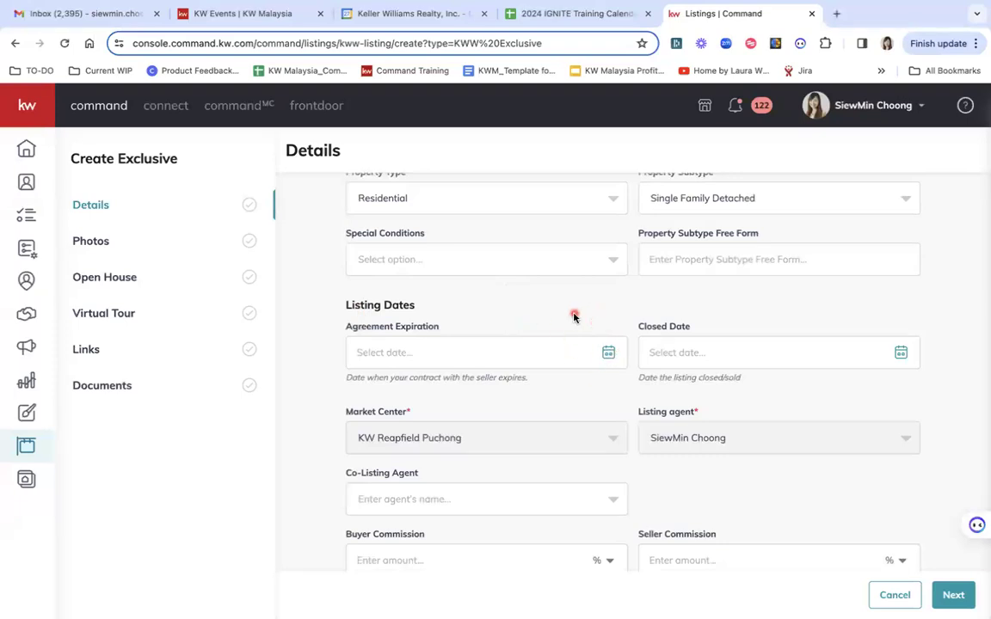
pyautogui.moveTo(338, 326); pyautogui.dragTo(457, 322)
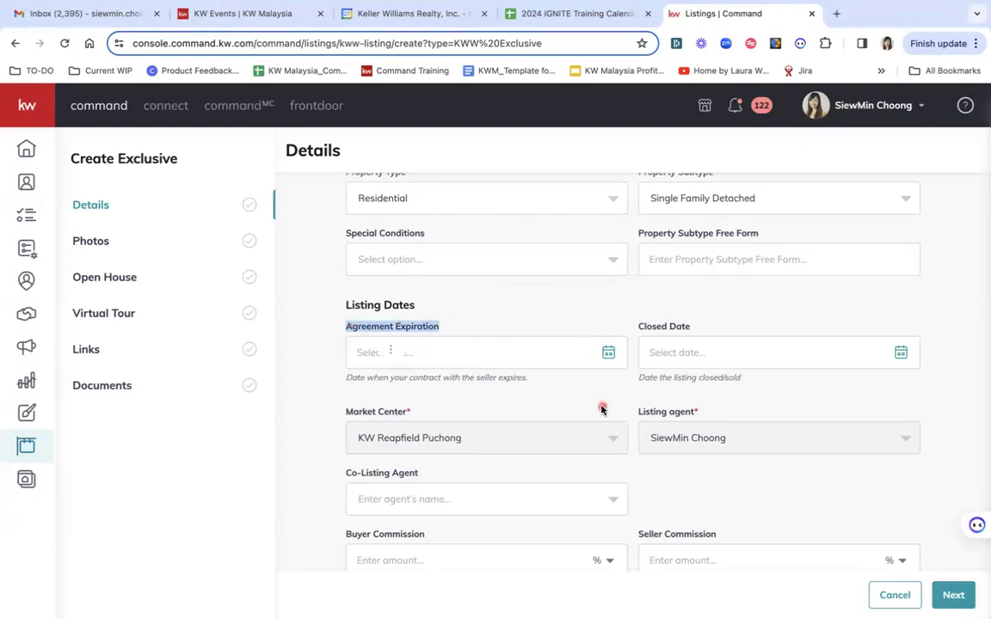
pyautogui.scroll(-2, 594, 406)
pyautogui.click(729, 394)
pyautogui.scroll(-3, 730, 394)
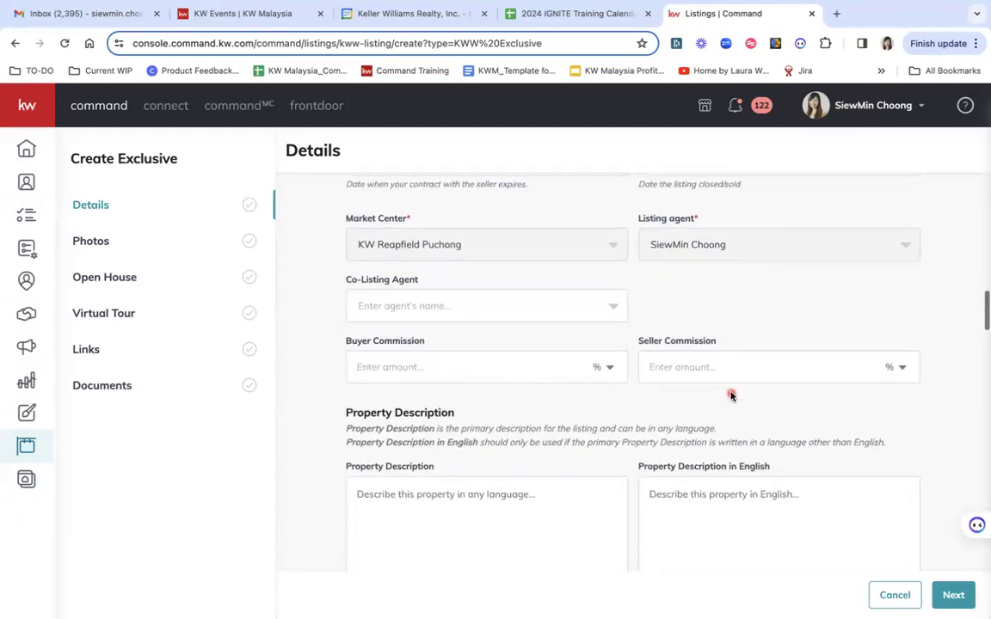
# Enter a buyer commission of 3 and set its unit to % instead of MYR
pyautogui.click(537, 365)
pyautogui.write('3')
pyautogui.click(739, 330)
pyautogui.click(611, 376)
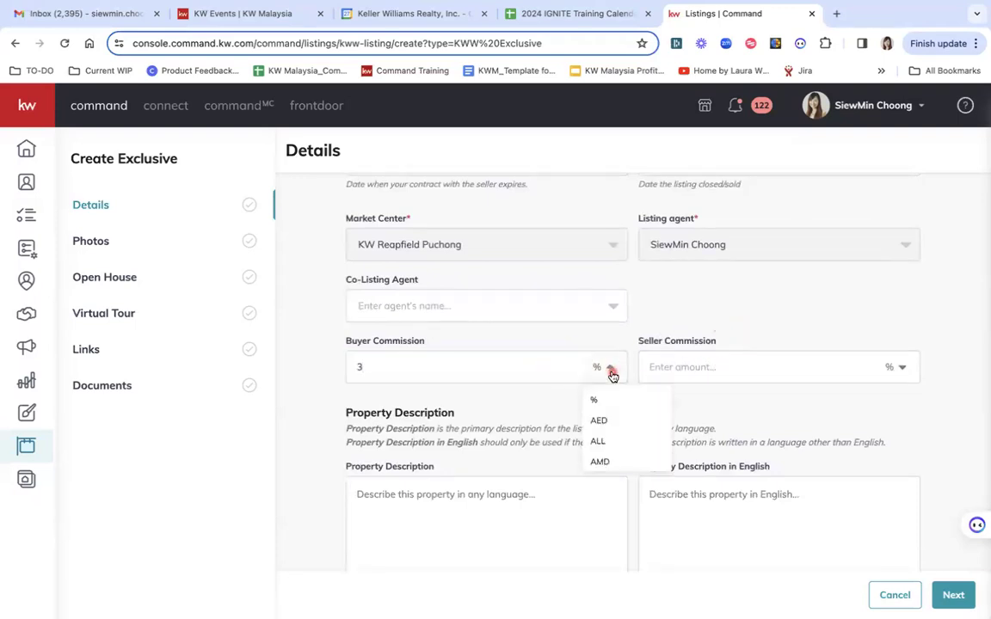
pyautogui.click(593, 399)
pyautogui.click(608, 368)
pyautogui.scroll(-20, 622, 431)
pyautogui.scroll(3, 622, 431)
pyautogui.scroll(-1, 622, 431)
pyautogui.click(597, 436)
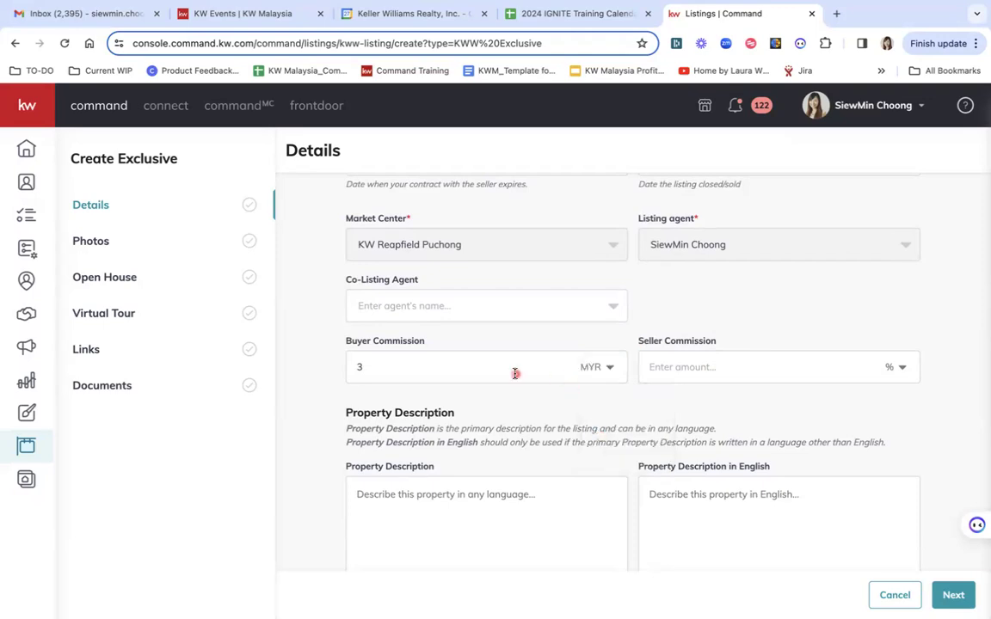
pyautogui.click(597, 369)
pyautogui.scroll(2, 630, 439)
pyautogui.scroll(15, 630, 439)
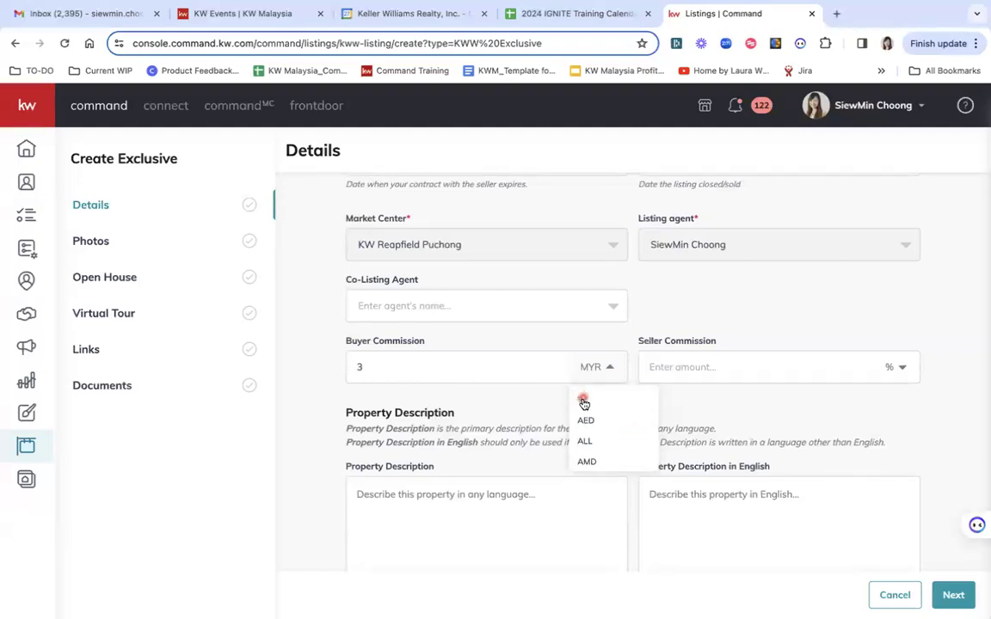
pyautogui.click(582, 401)
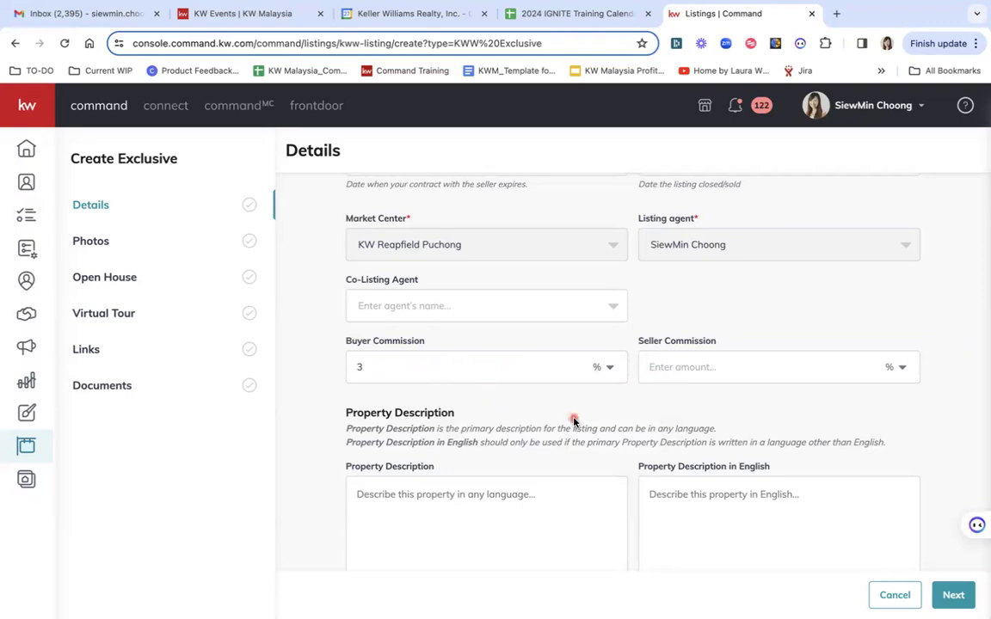
pyautogui.scroll(-2, 712, 426)
# Leave both property description boxes empty, removing a stray dash
pyautogui.click(510, 375)
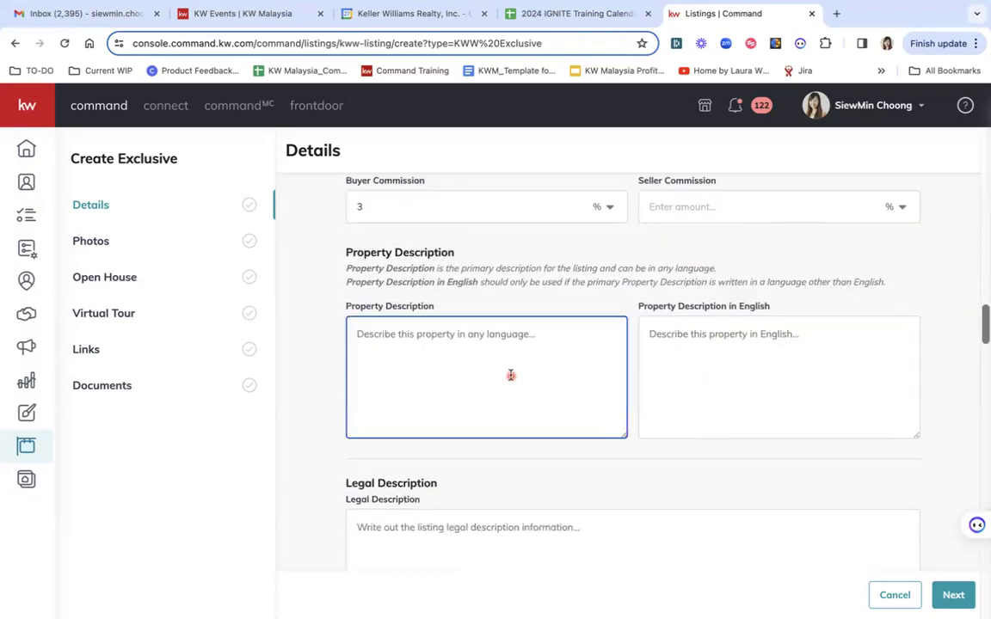
pyautogui.write('-')
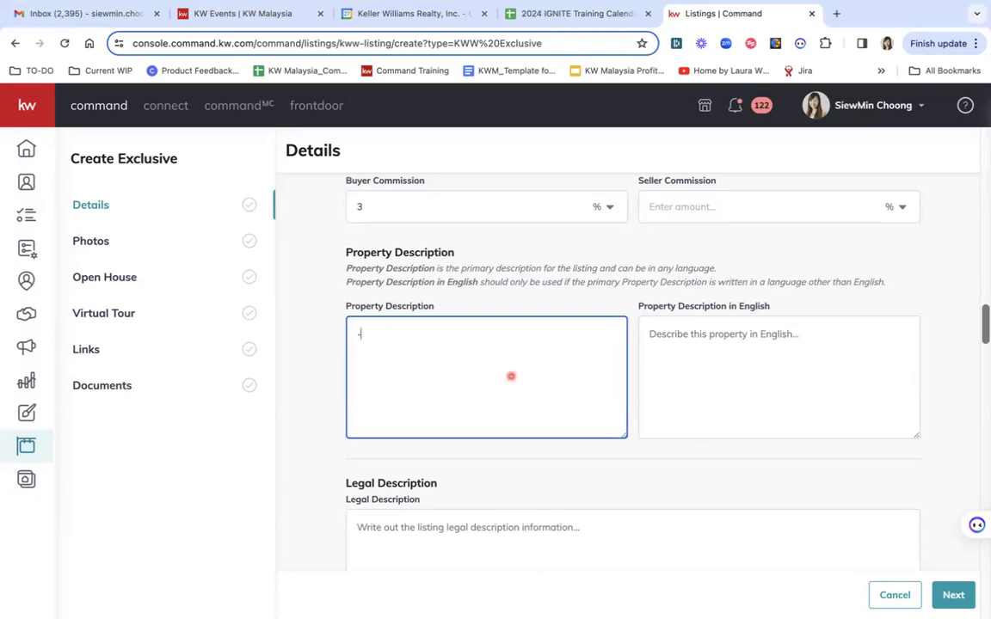
pyautogui.press('BackSpace')
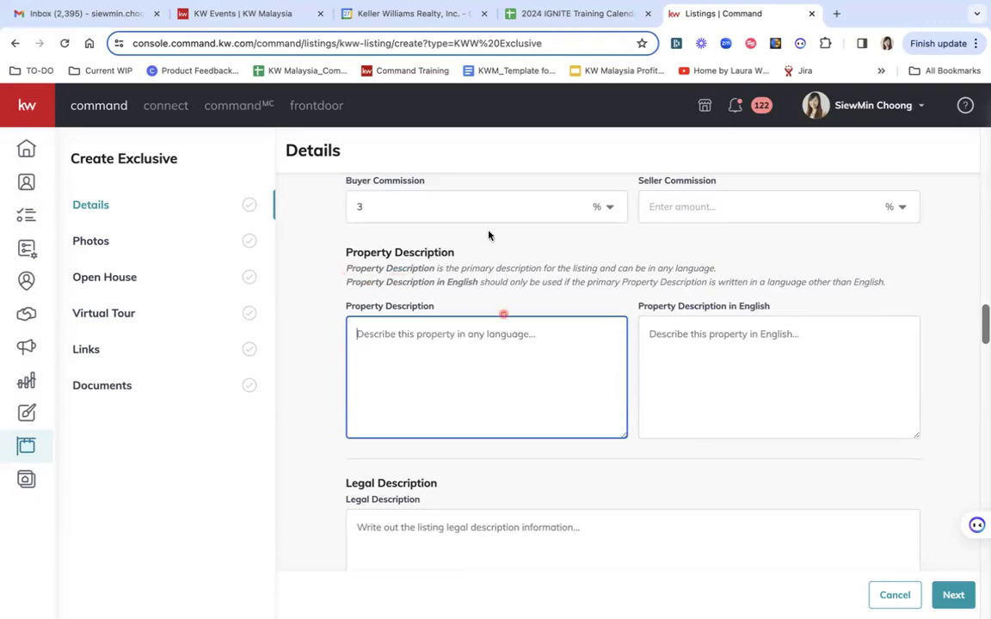
pyautogui.moveTo(344, 306); pyautogui.dragTo(438, 315)
pyautogui.click(415, 379)
pyautogui.click(438, 376)
pyautogui.click(660, 335)
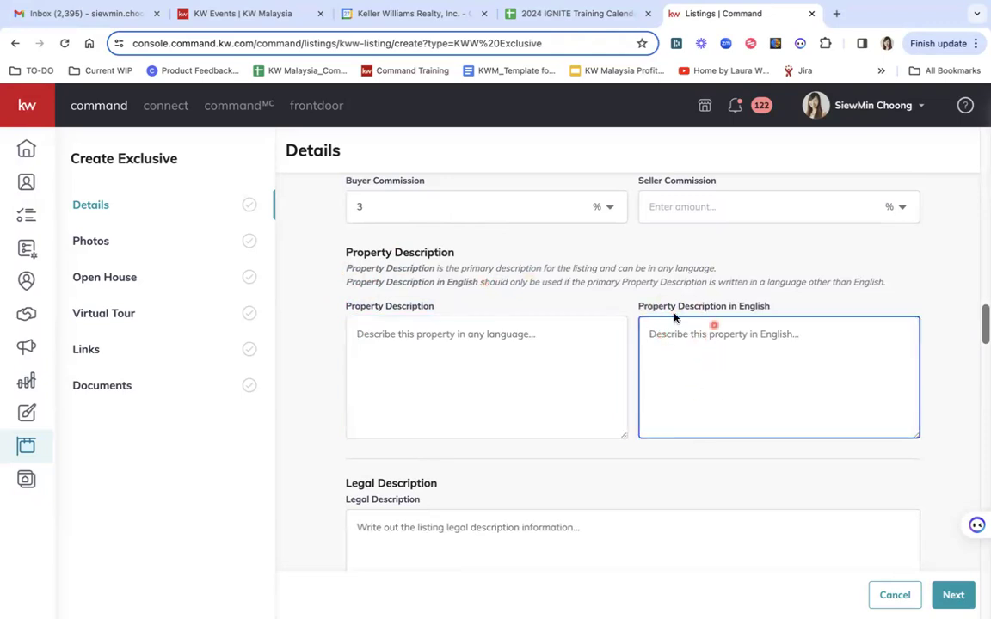
pyautogui.click(362, 323)
pyautogui.moveTo(344, 308); pyautogui.dragTo(422, 315)
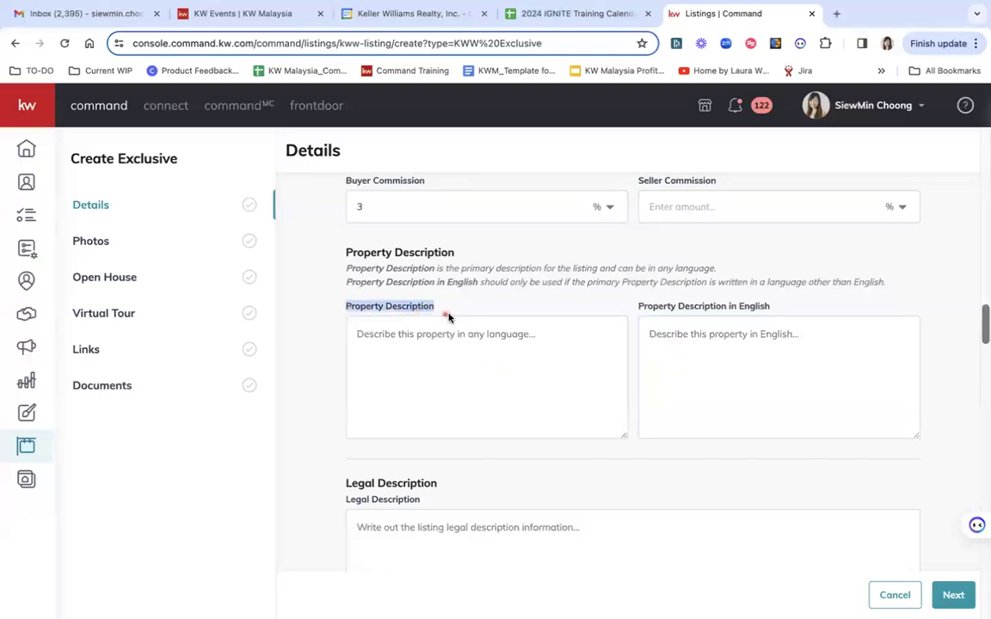
pyautogui.click(394, 337)
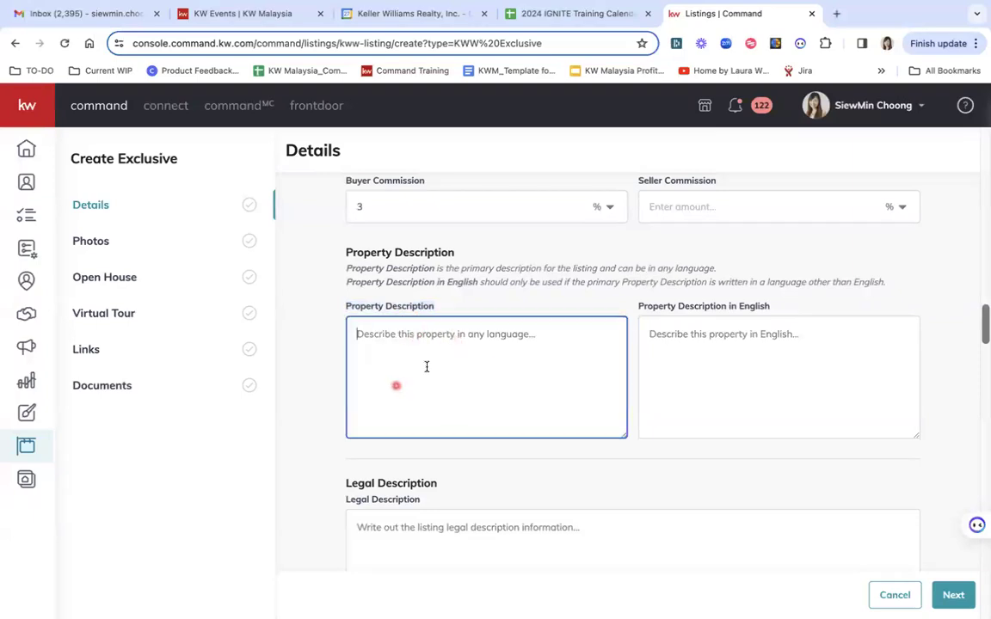
# Scroll through the remaining sections to Construction and submit the Details step
pyautogui.scroll(-6, 522, 508)
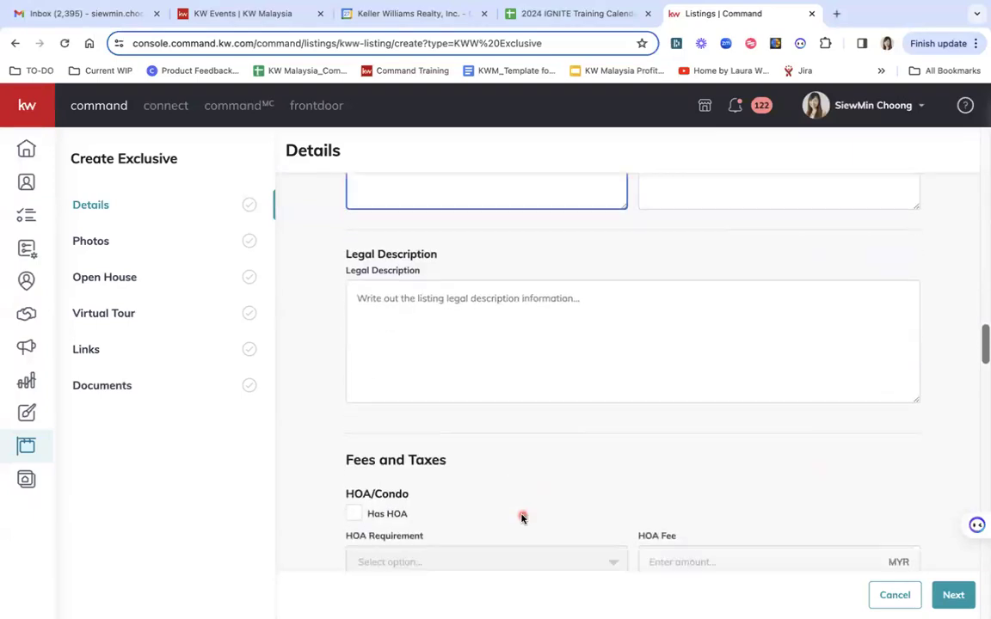
pyautogui.scroll(3, 609, 317)
pyautogui.scroll(-5, 608, 317)
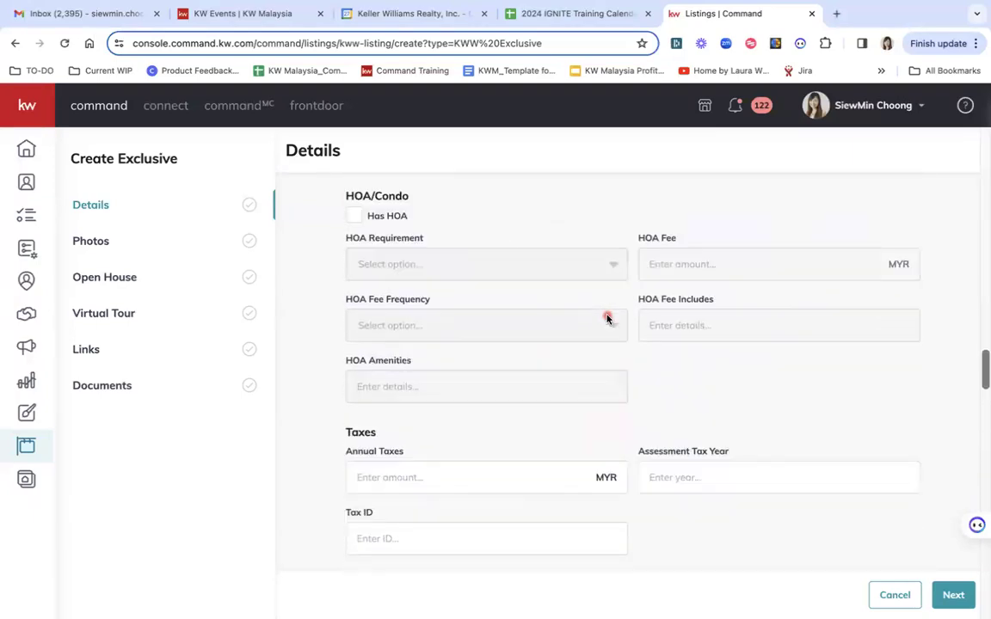
pyautogui.scroll(-5, 606, 318)
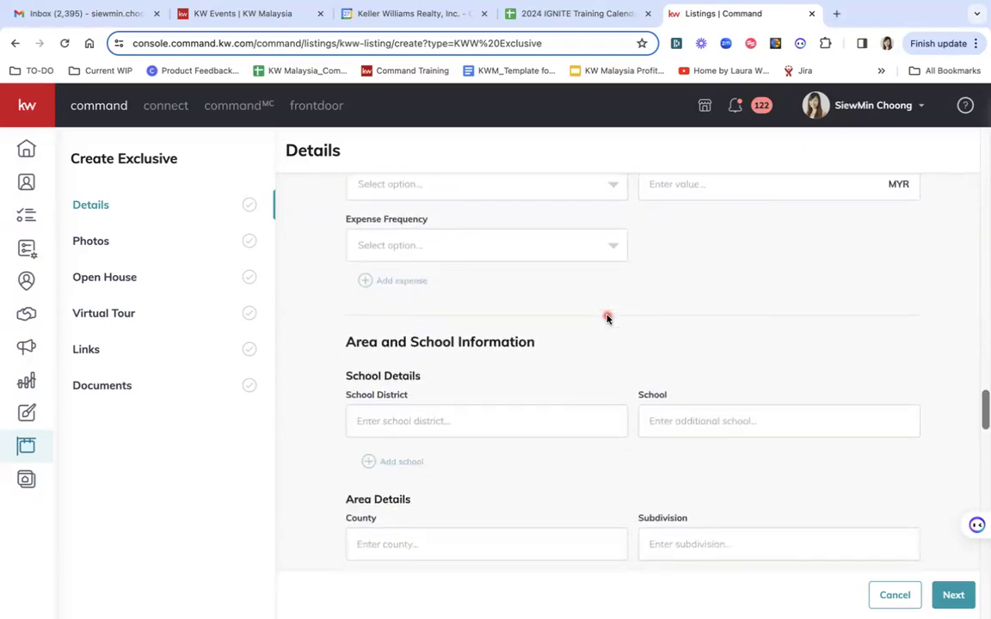
pyautogui.scroll(-12, 655, 310)
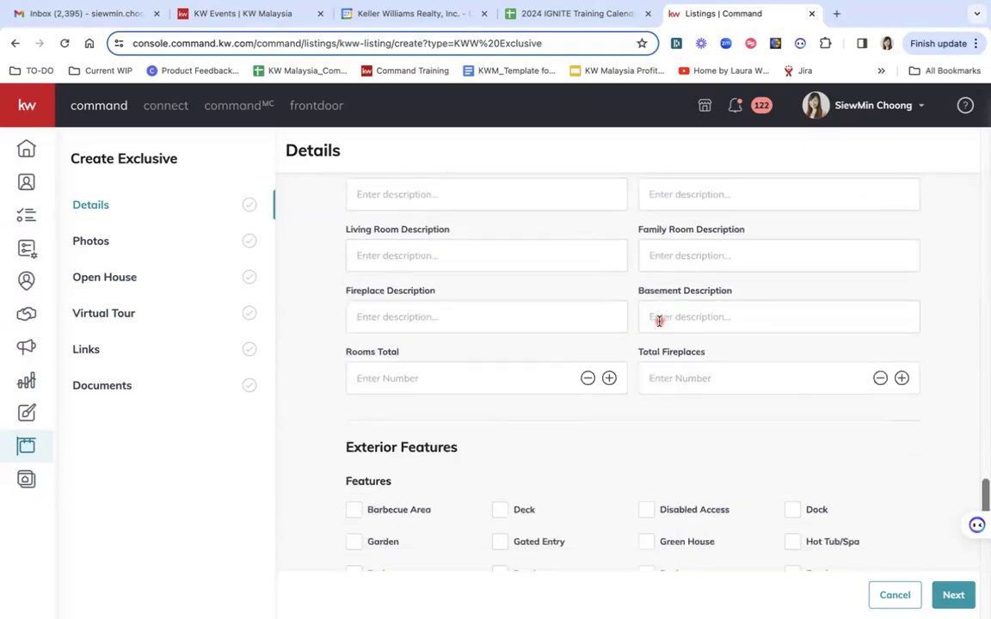
pyautogui.scroll(-1, 717, 262)
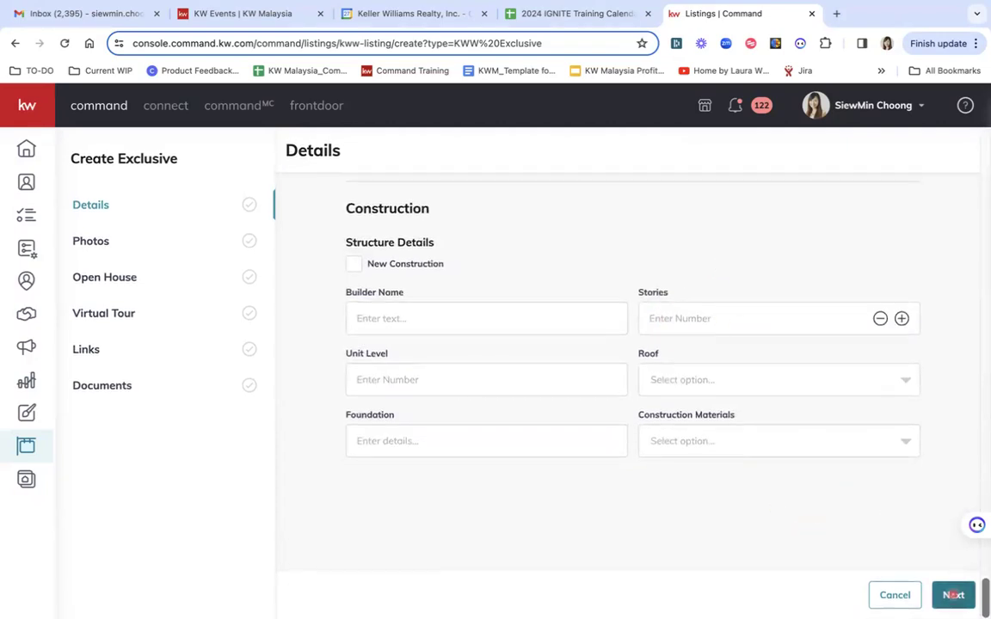
pyautogui.click(950, 594)
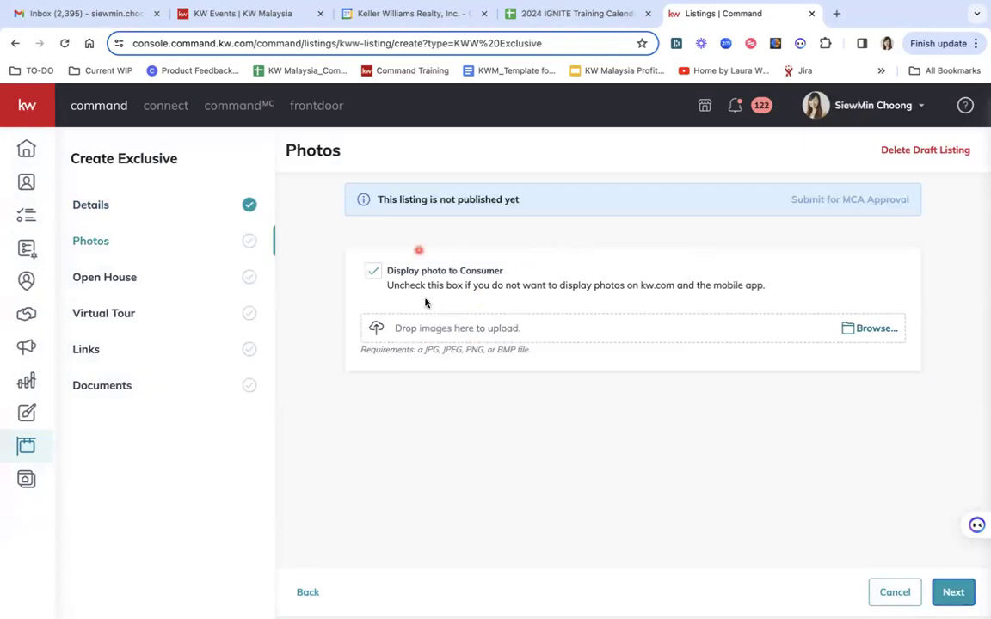
# Upload three property photos
pyautogui.click(871, 330)
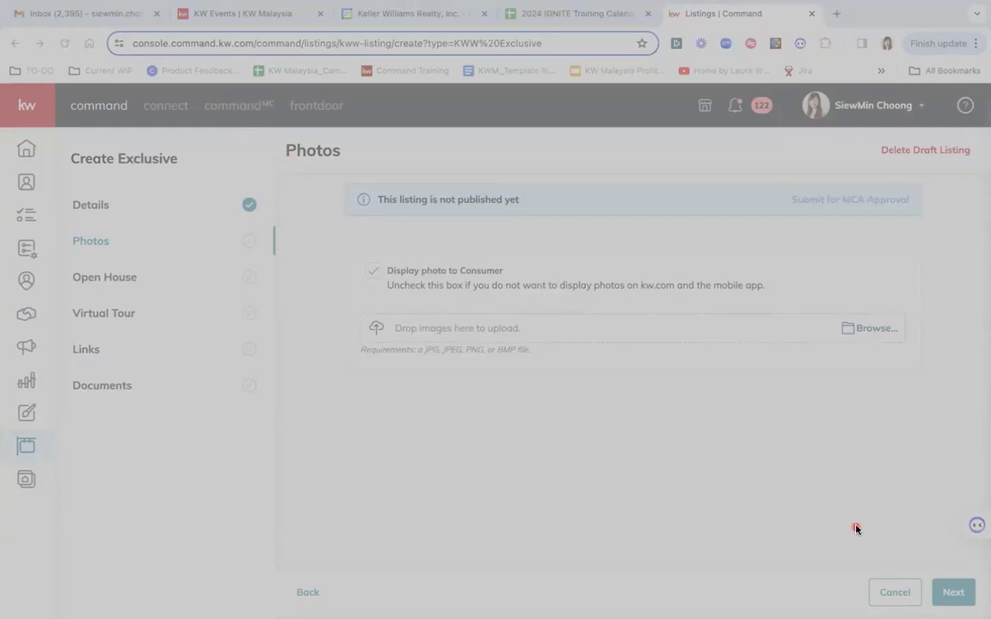
pyautogui.click(815, 535)
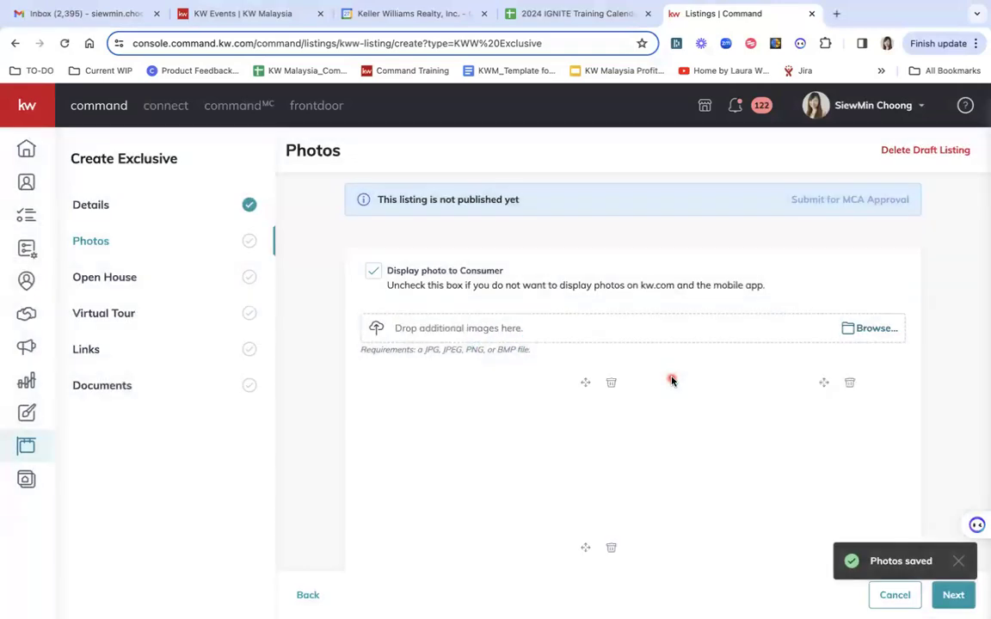
pyautogui.scroll(-1, 659, 308)
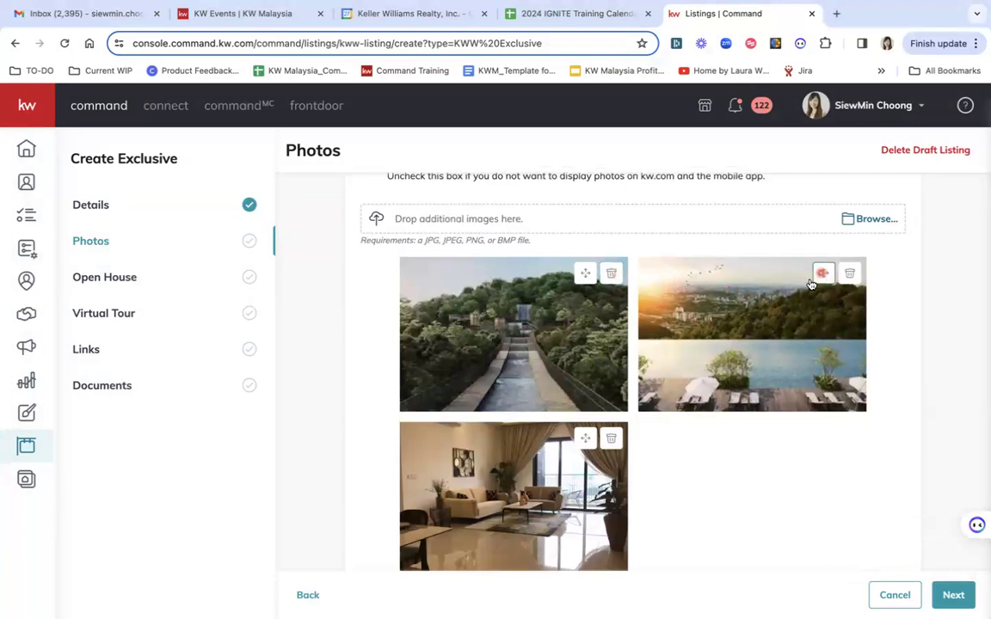
# Put the sunset pool photo first and the living room photo second, then proceed
pyautogui.moveTo(824, 275); pyautogui.dragTo(579, 386)
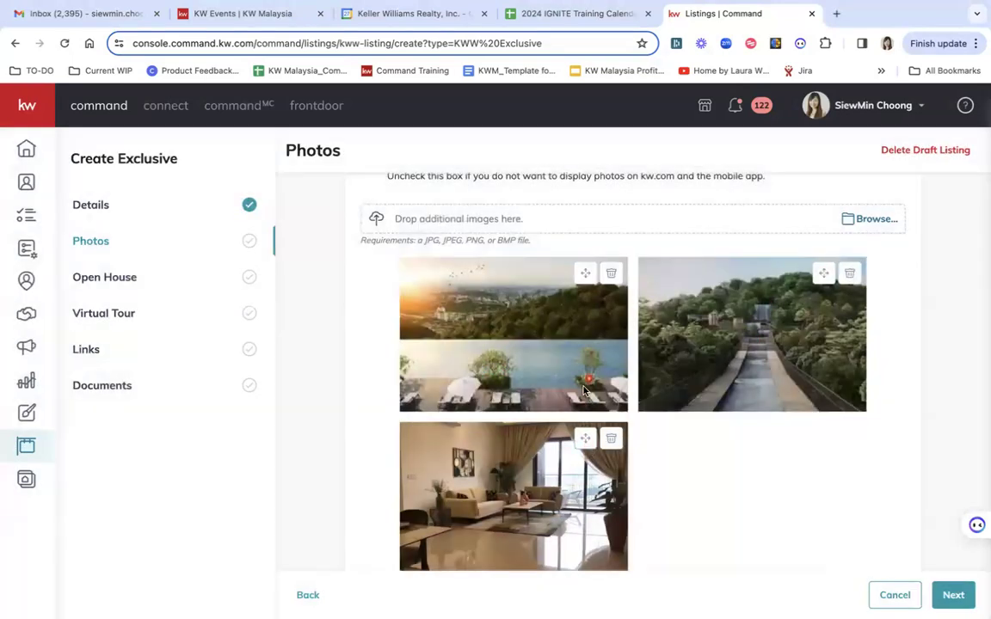
pyautogui.moveTo(588, 439); pyautogui.dragTo(770, 420)
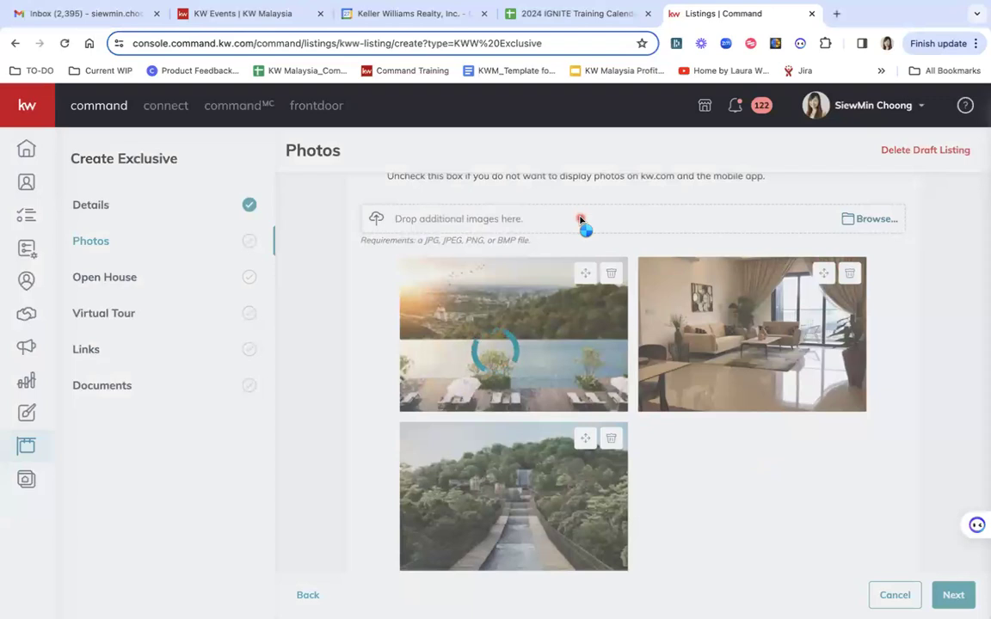
pyautogui.scroll(-1, 714, 471)
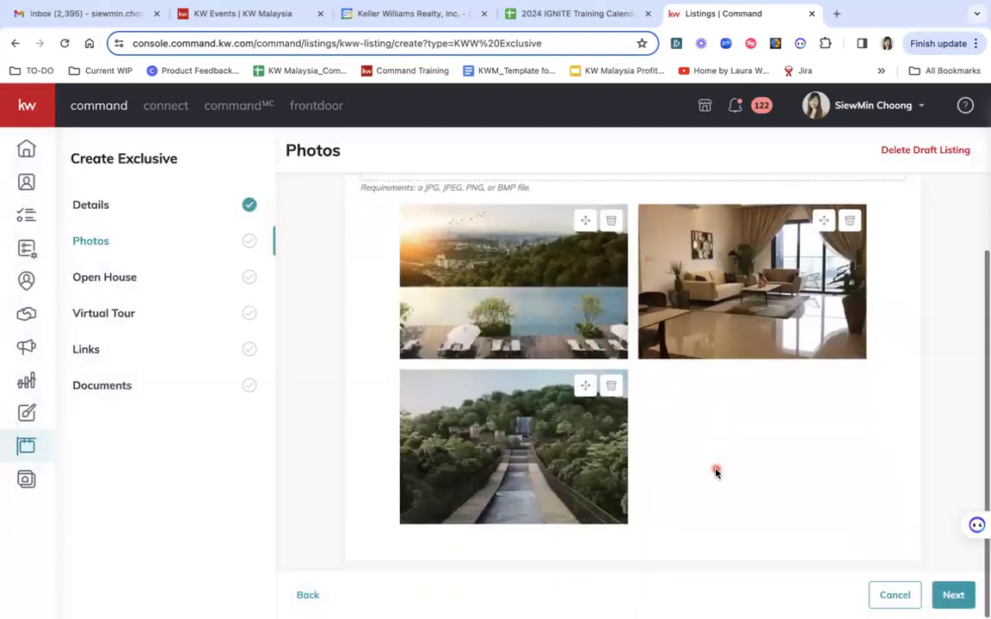
pyautogui.click(954, 595)
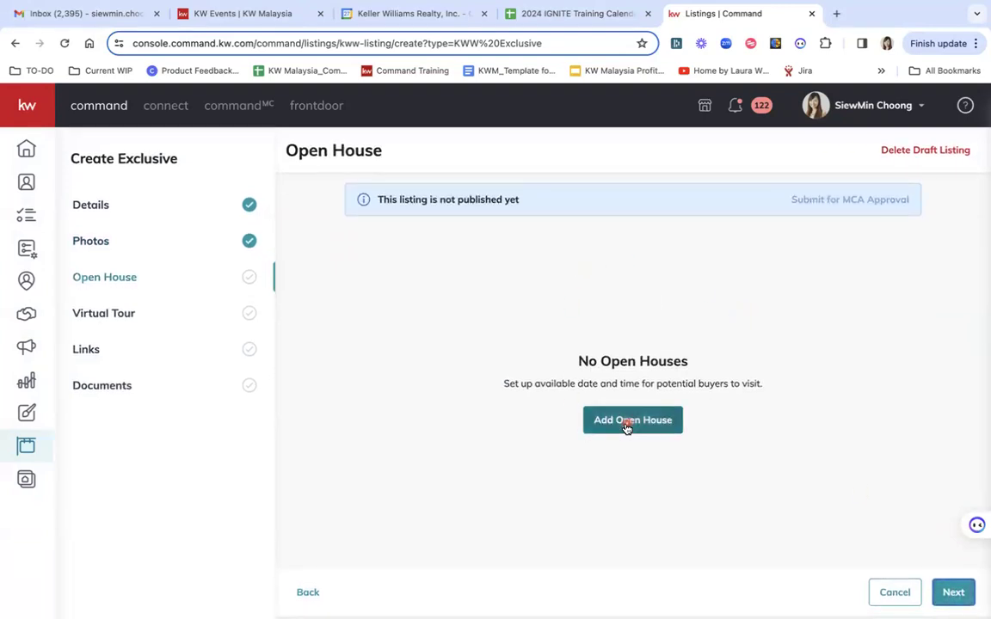
pyautogui.click(958, 595)
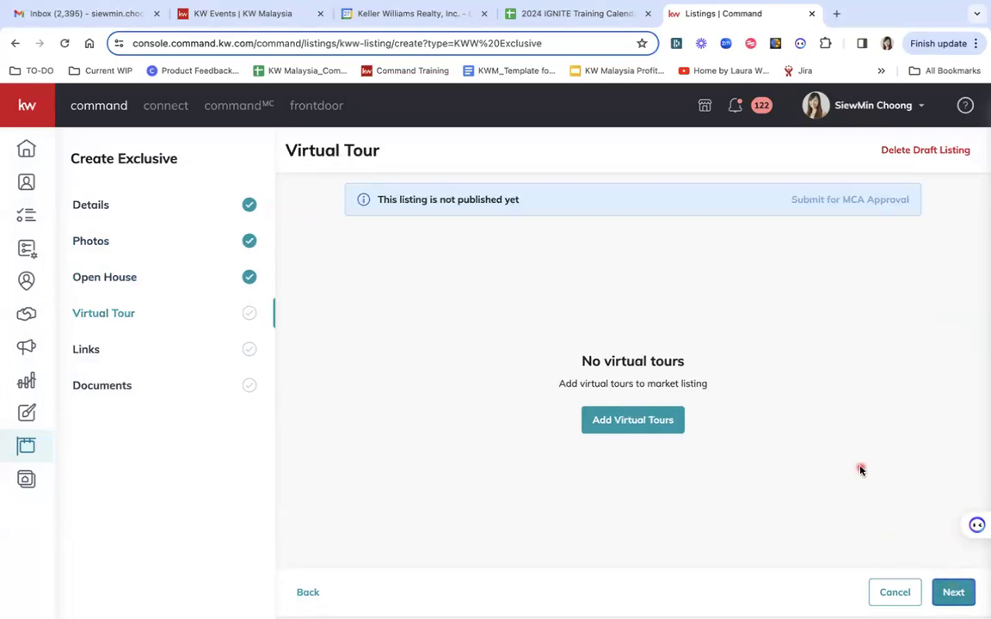
pyautogui.click(952, 593)
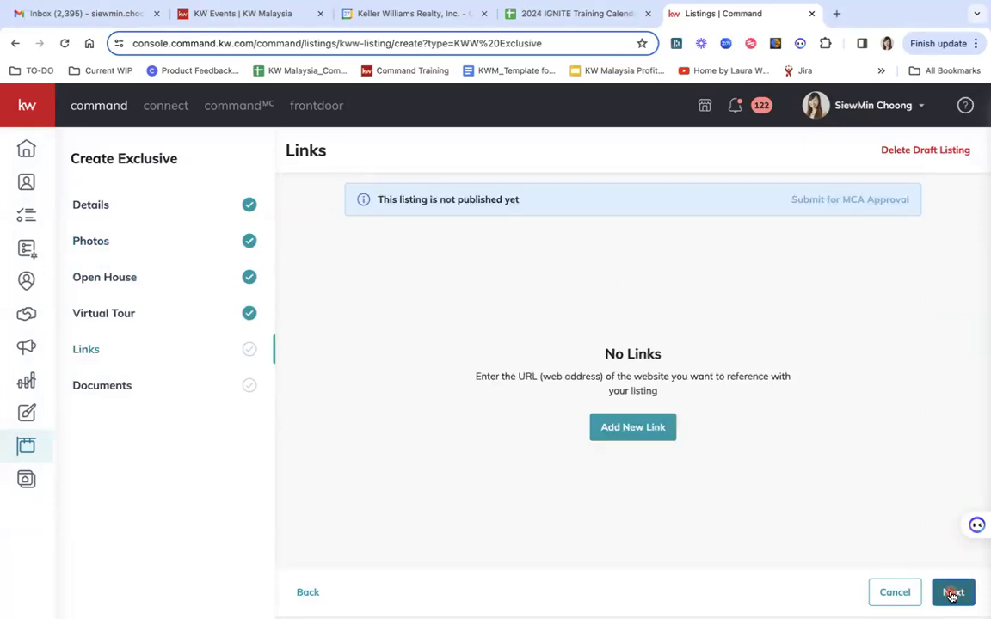
pyautogui.moveTo(582, 350); pyautogui.dragTo(685, 401)
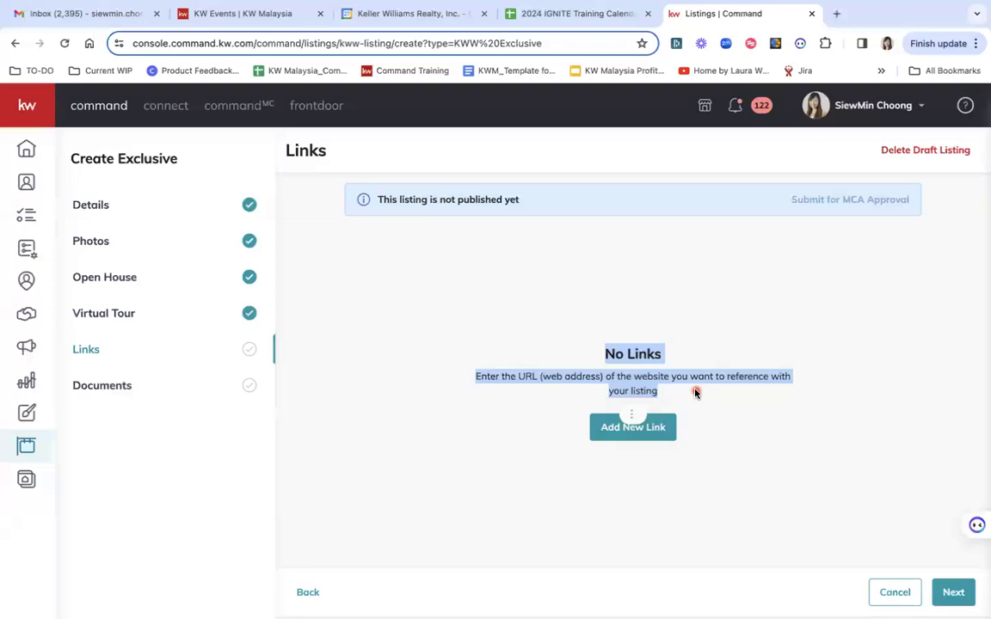
pyautogui.click(697, 393)
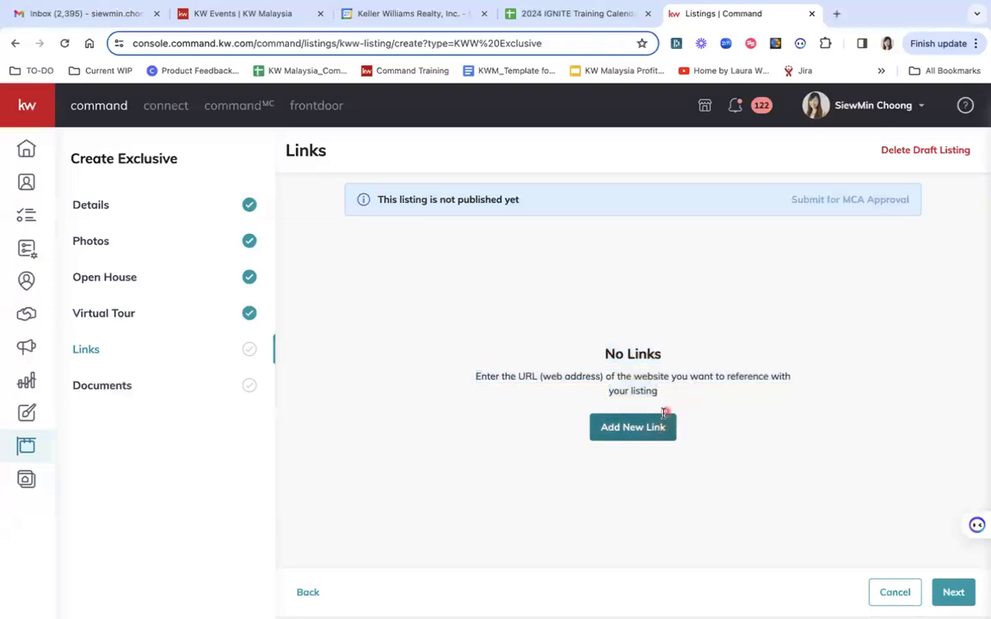
pyautogui.click(951, 592)
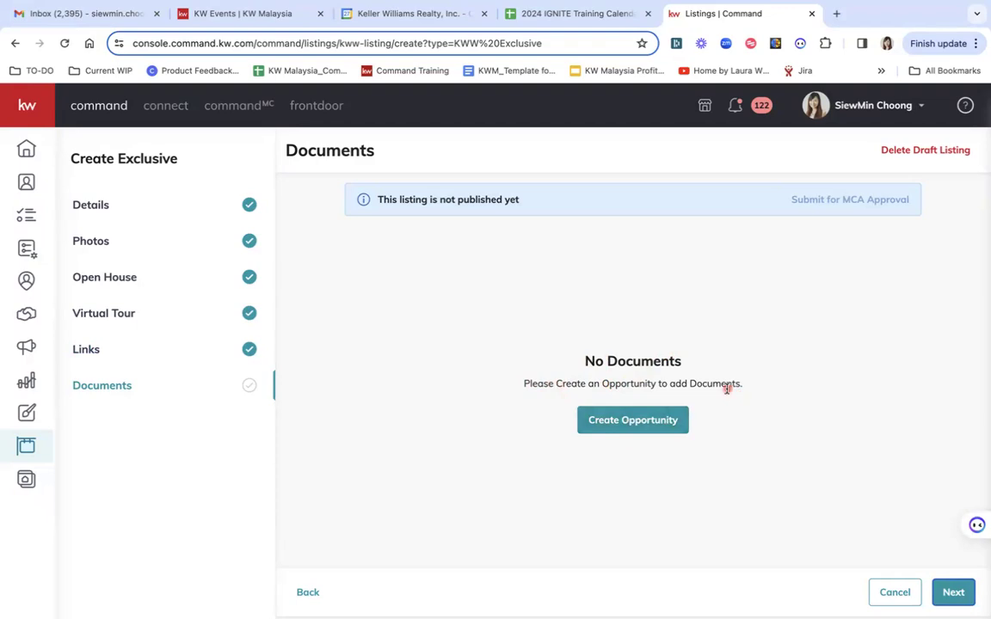
pyautogui.click(953, 592)
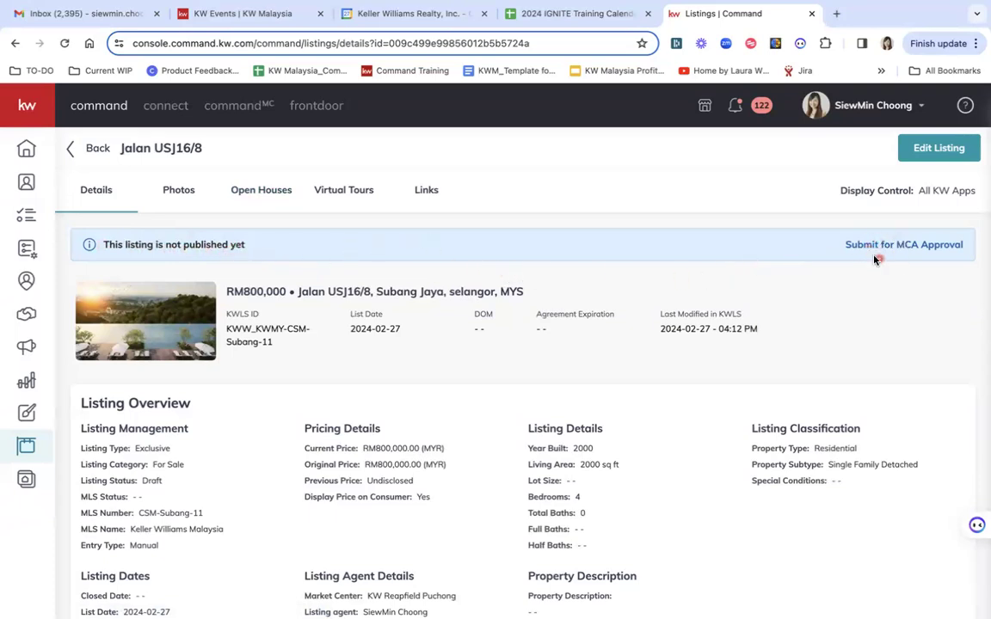
pyautogui.click(899, 246)
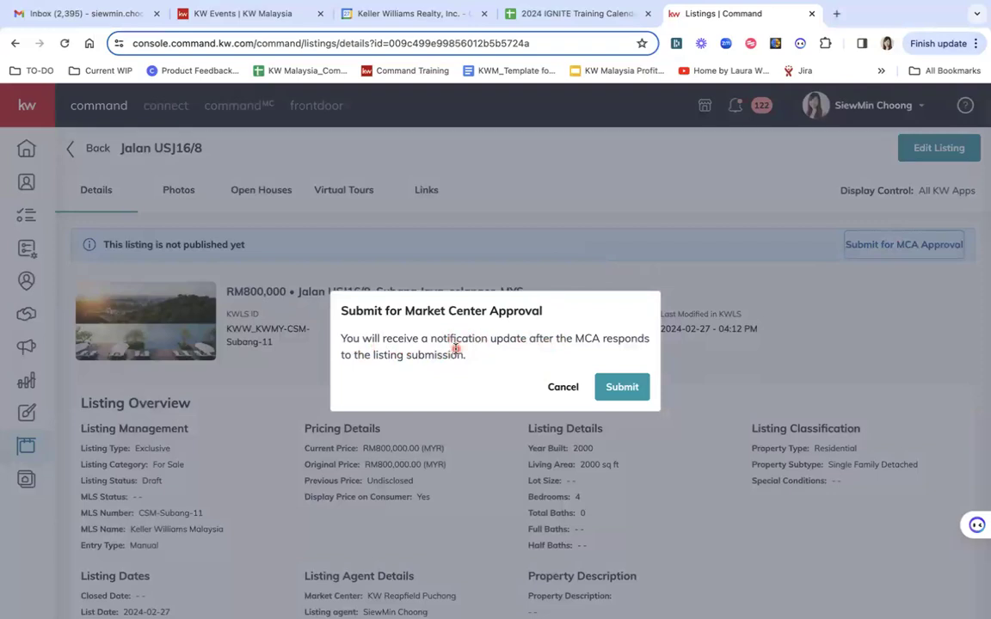
pyautogui.click(622, 388)
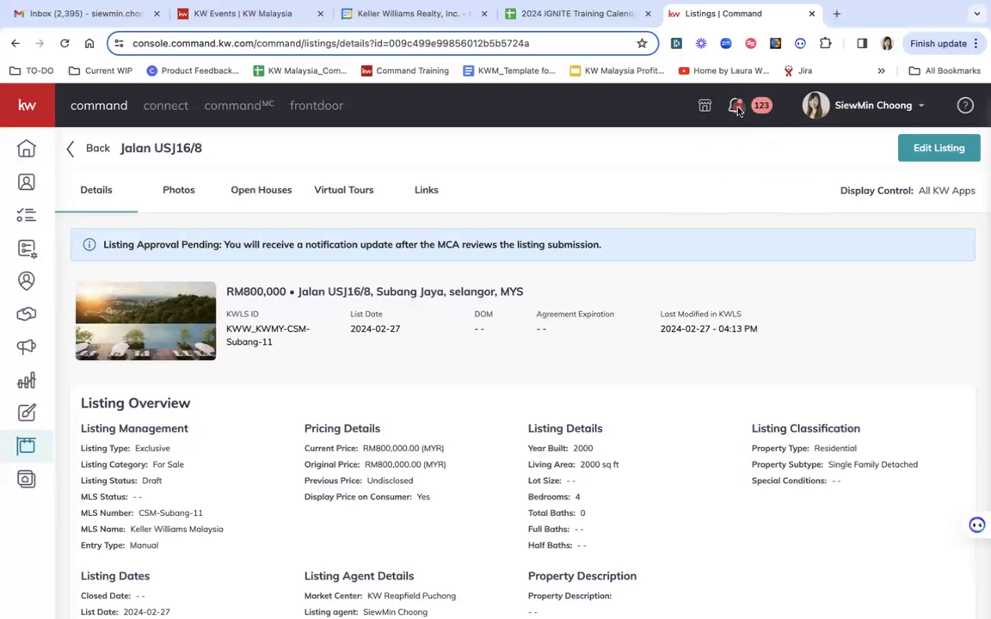
pyautogui.click(737, 110)
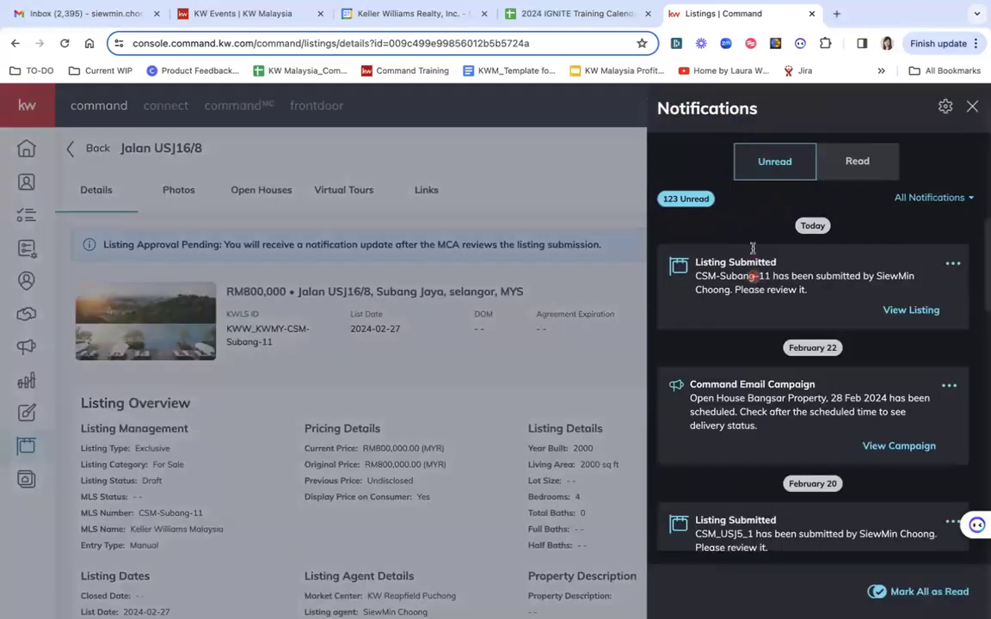
pyautogui.scroll(-2, 753, 249)
pyautogui.scroll(-6, 793, 355)
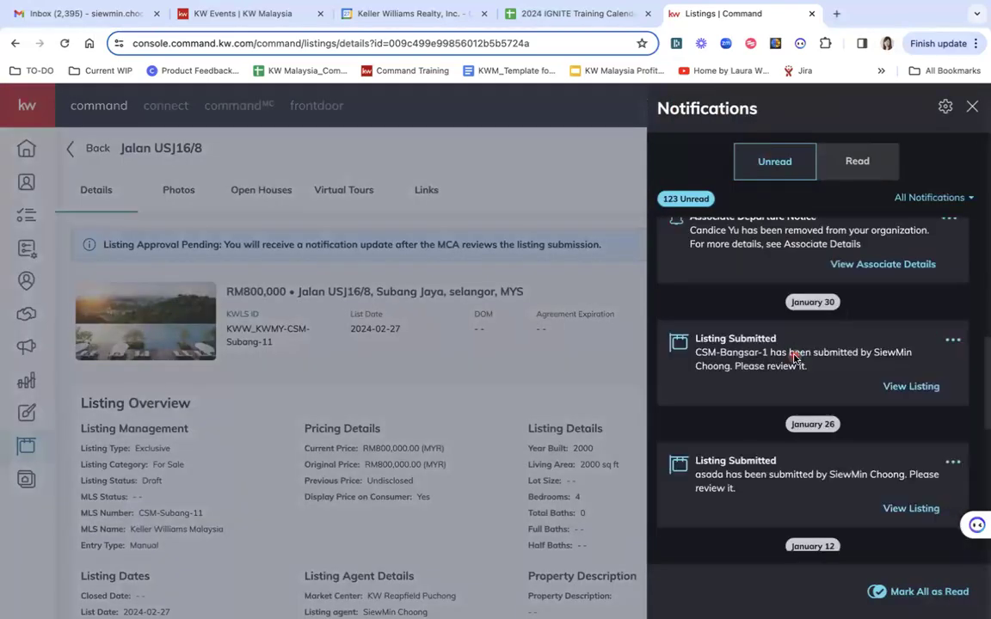
pyautogui.scroll(-2, 793, 356)
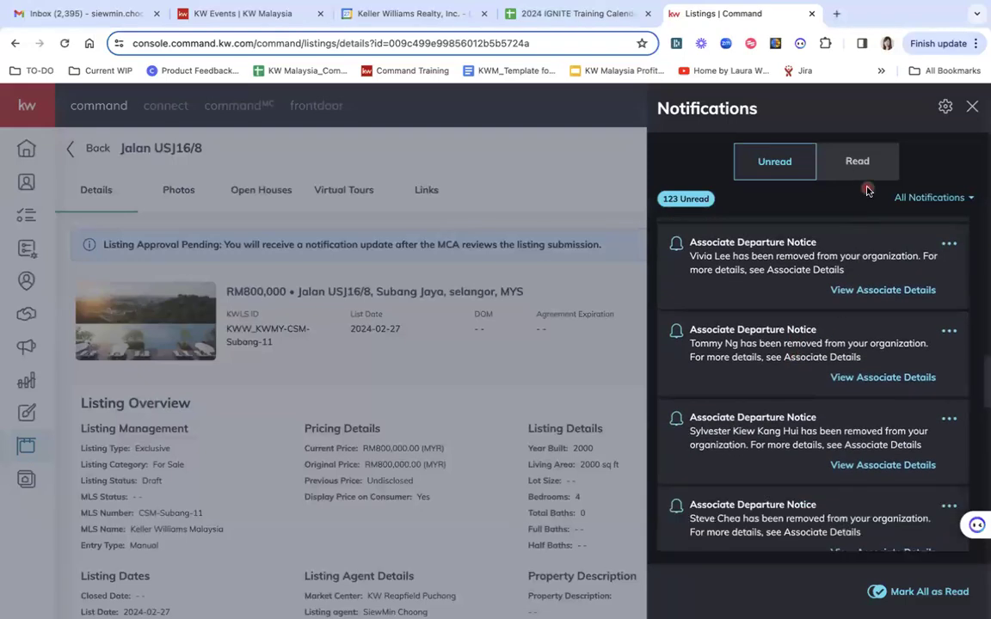
pyautogui.click(857, 162)
pyautogui.scroll(-4, 810, 371)
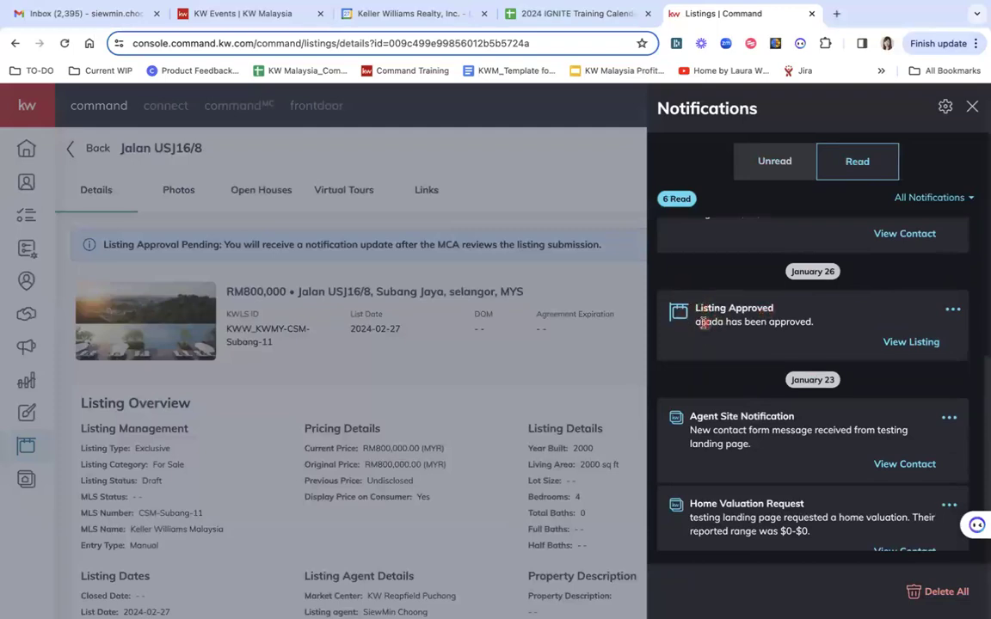
pyautogui.moveTo(697, 322); pyautogui.dragTo(729, 322)
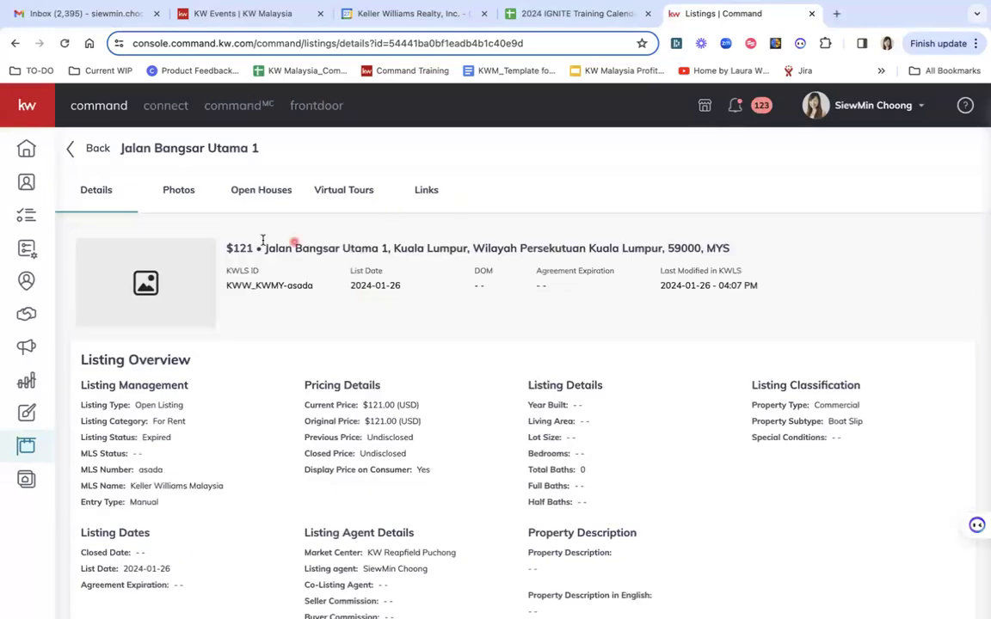
# Review the open pending listing, then return to the My Listings table
pyautogui.scroll(-2, 270, 337)
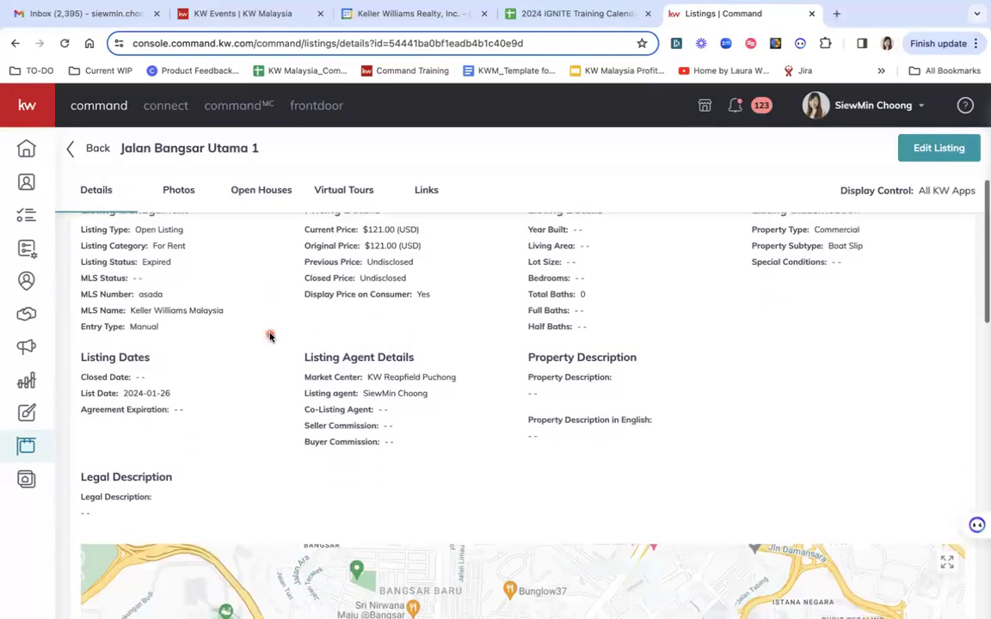
pyautogui.scroll(2, 270, 337)
pyautogui.scroll(-3, 271, 336)
pyautogui.scroll(1, 270, 337)
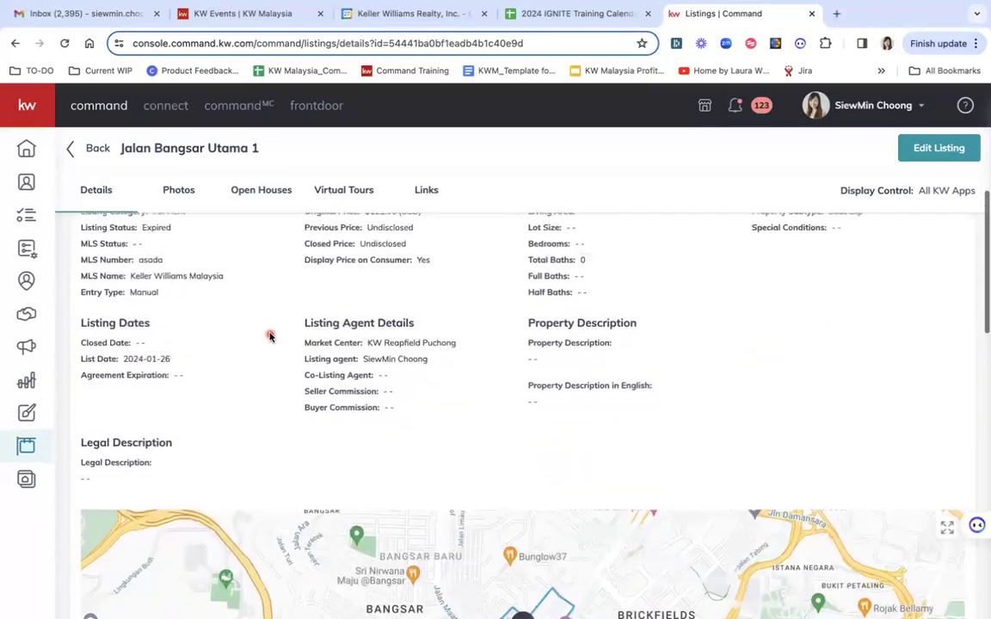
pyautogui.scroll(3, 270, 336)
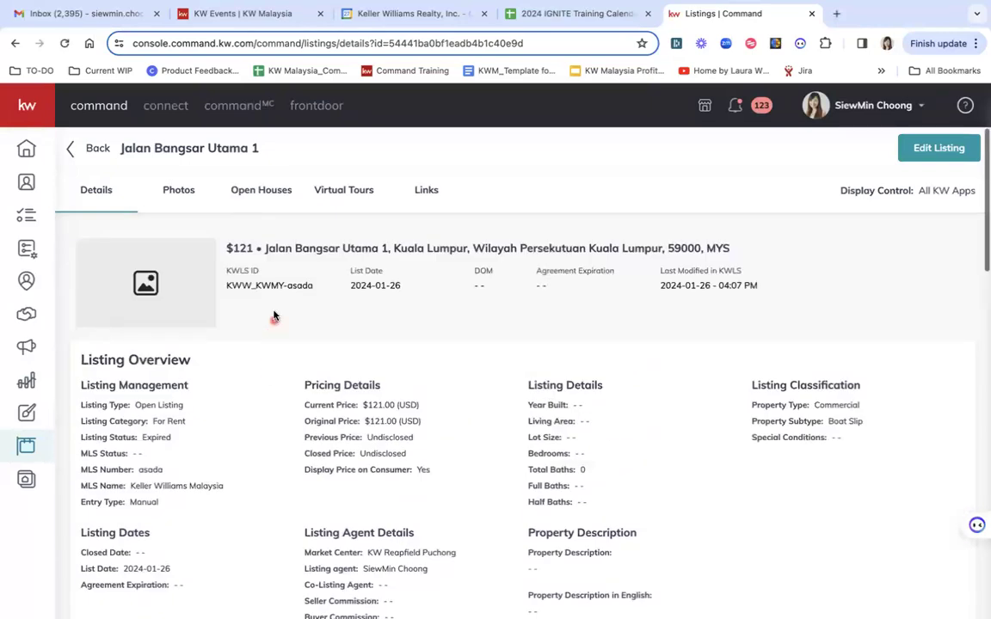
pyautogui.click(92, 149)
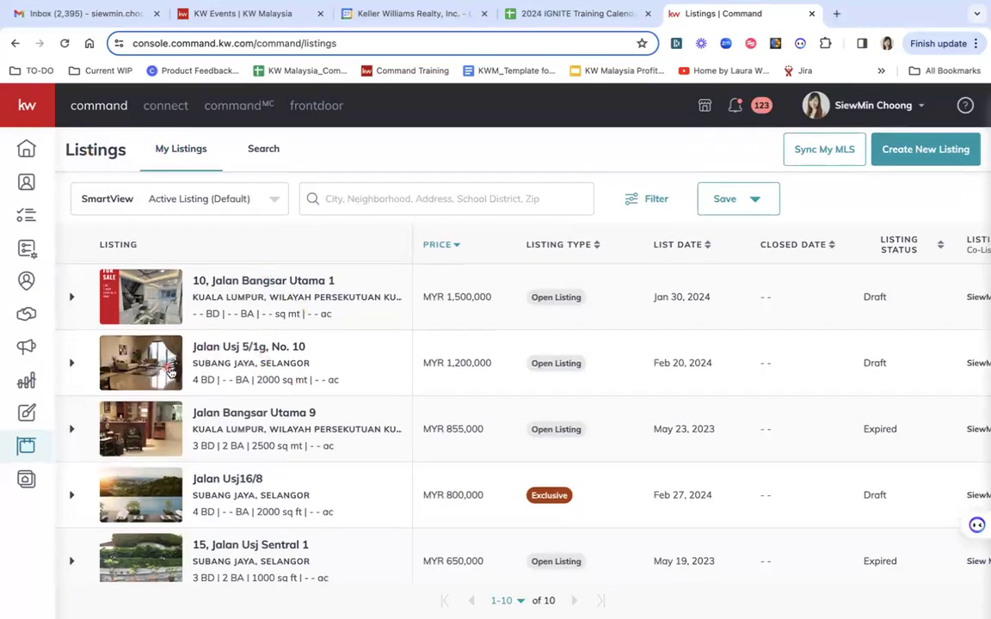
pyautogui.hscroll(2, 533, 364)
pyautogui.hscroll(-2, 533, 366)
pyautogui.hscroll(2, 535, 366)
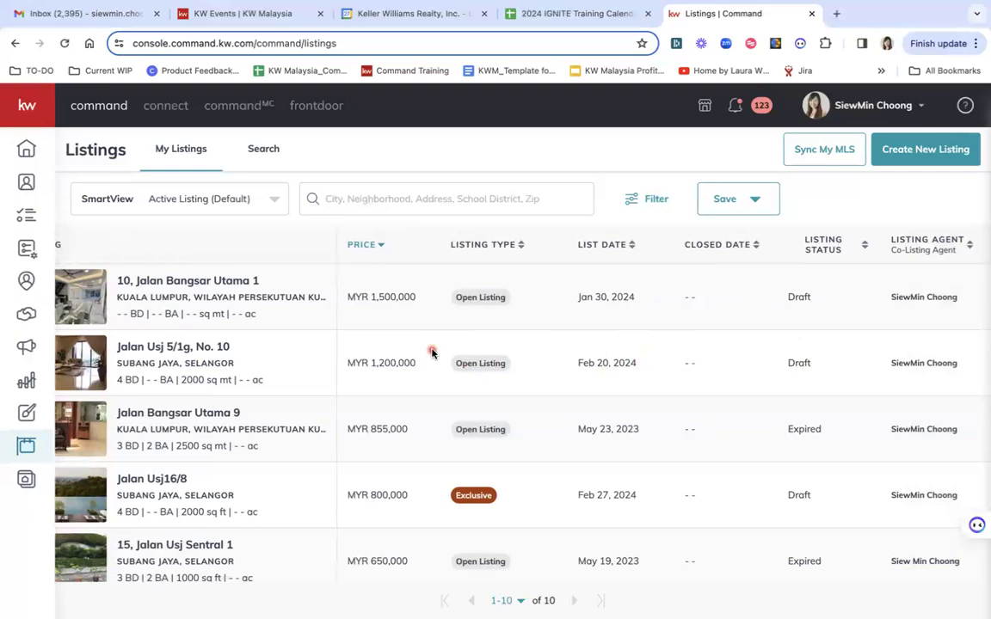
pyautogui.hscroll(-2, 434, 349)
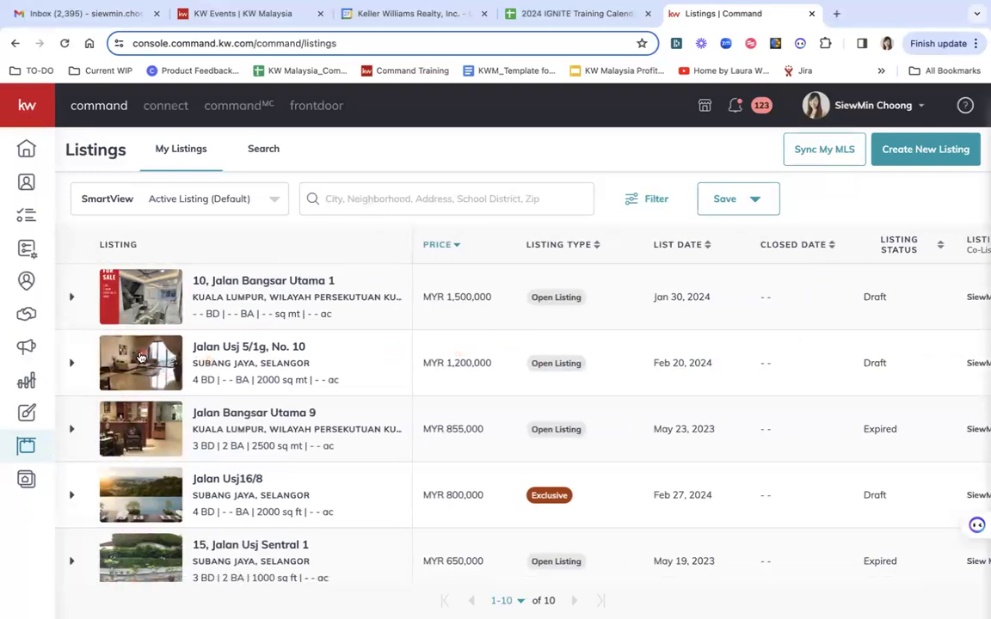
pyautogui.click(141, 357)
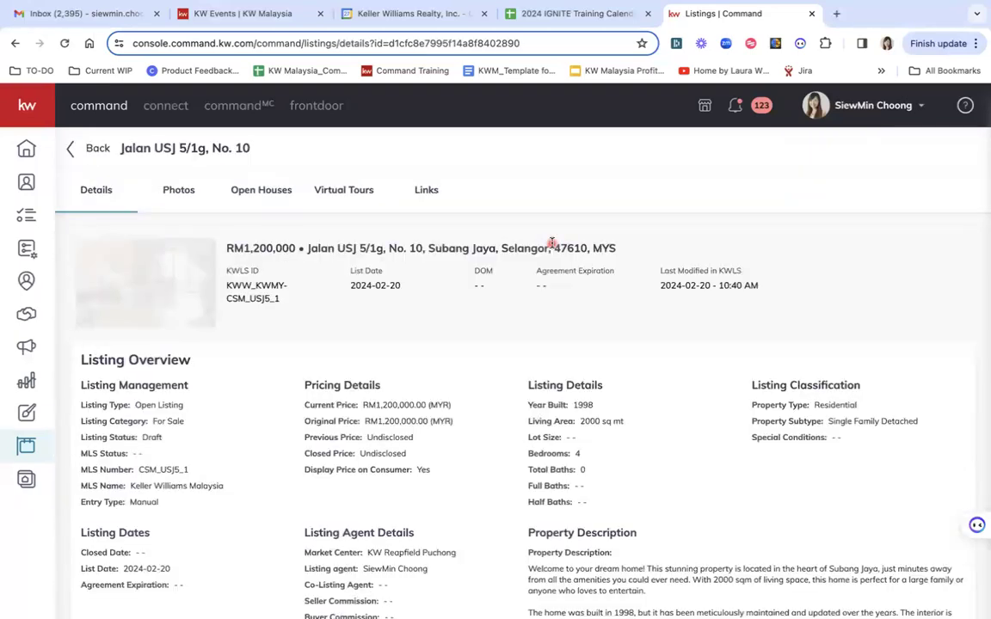
pyautogui.scroll(-3, 507, 453)
pyautogui.scroll(3, 507, 454)
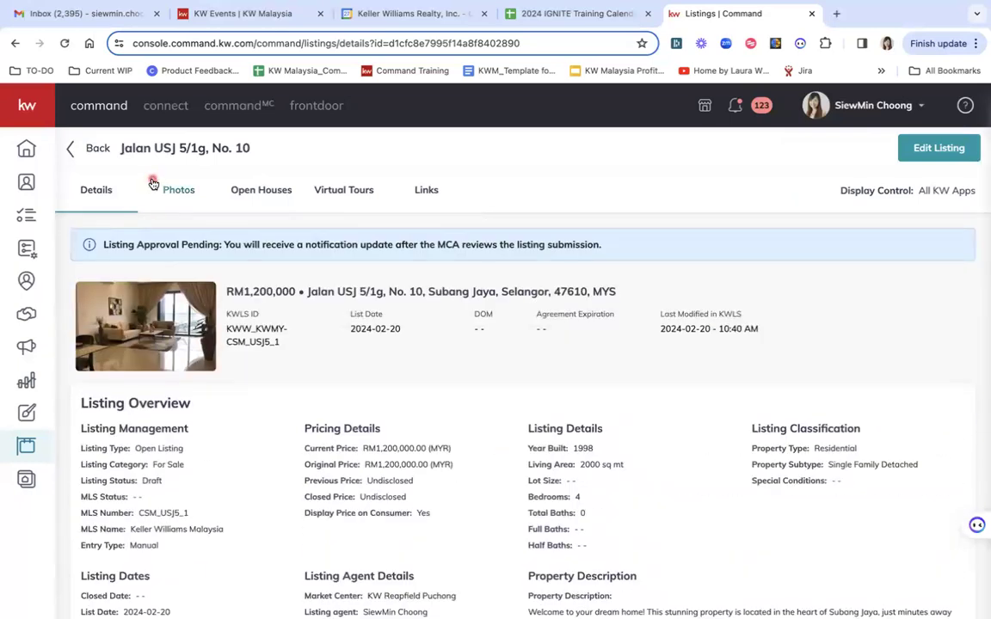
pyautogui.click(90, 149)
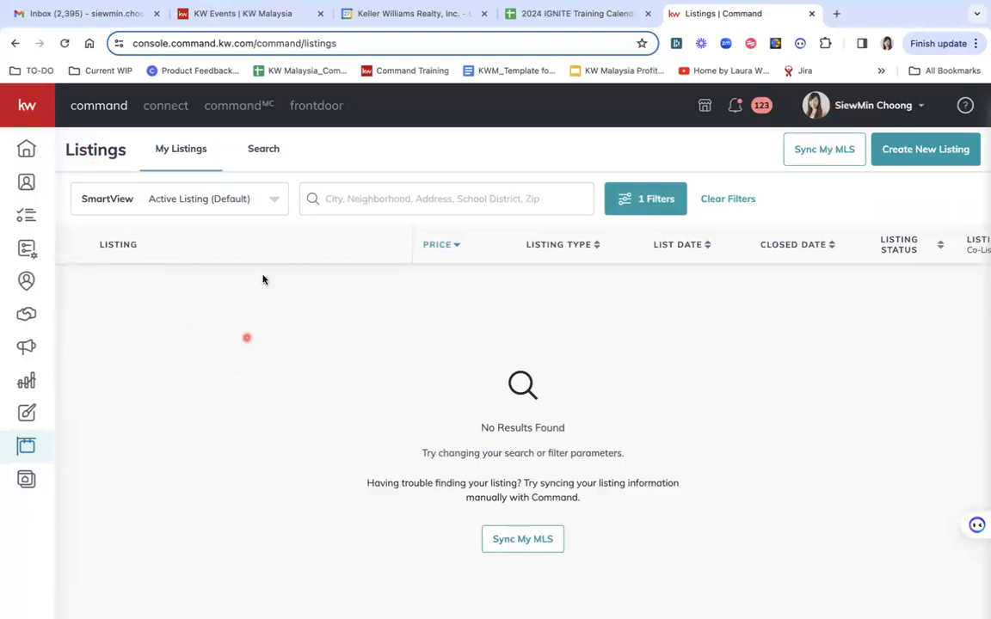
# Switch the SmartView from active listings to All Listings
pyautogui.click(271, 199)
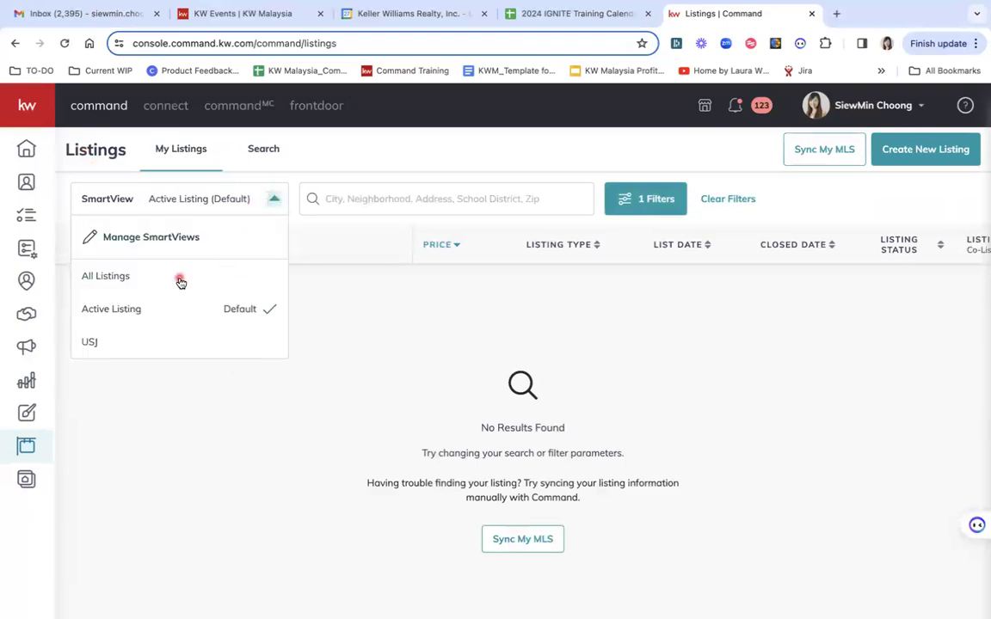
pyautogui.click(122, 276)
pyautogui.scroll(-1, 276, 395)
pyautogui.scroll(1, 215, 448)
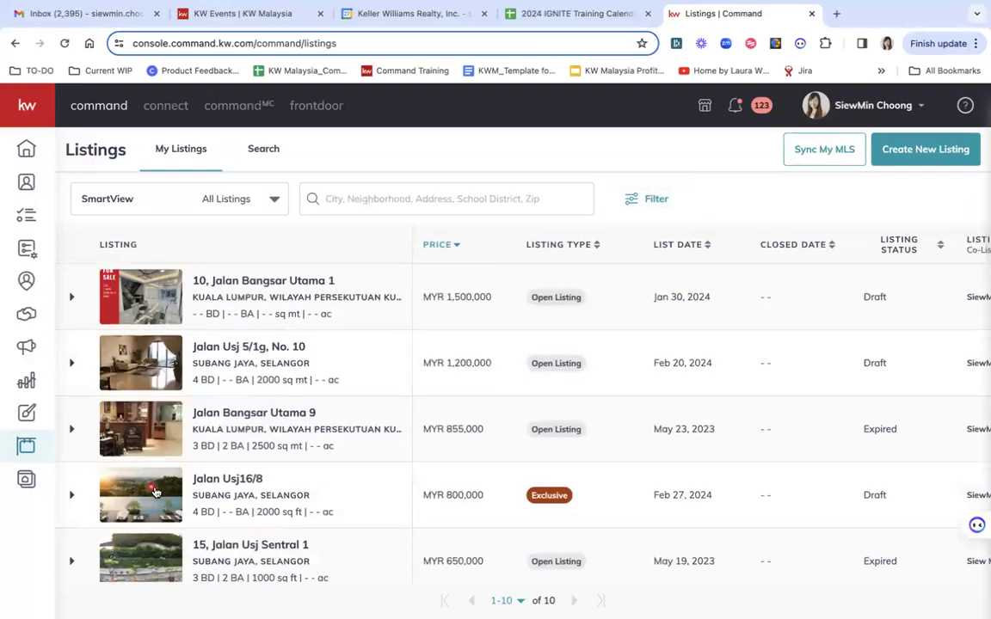
pyautogui.scroll(-2, 156, 492)
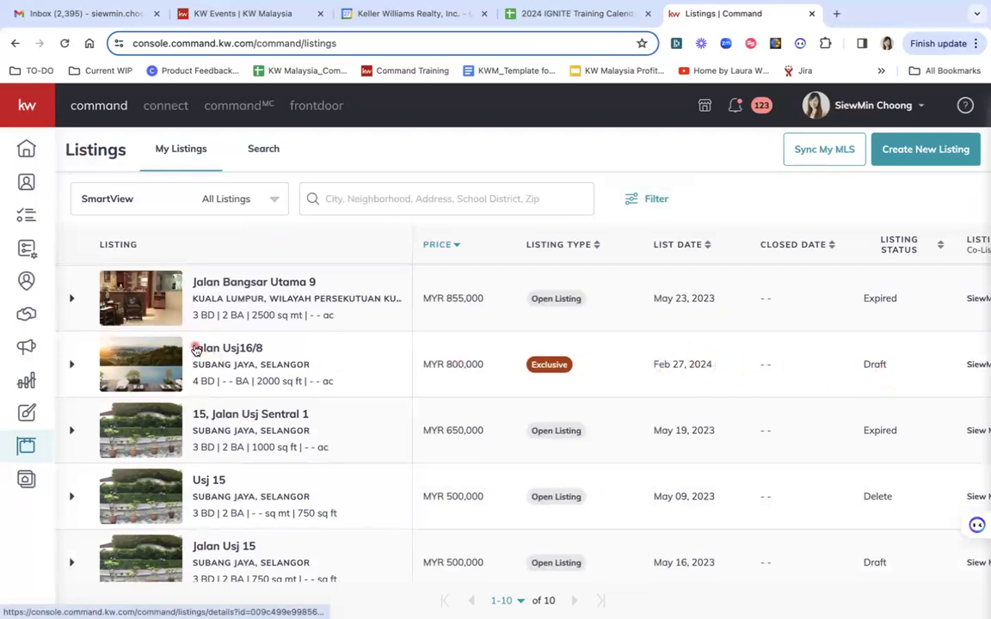
pyautogui.click(194, 349)
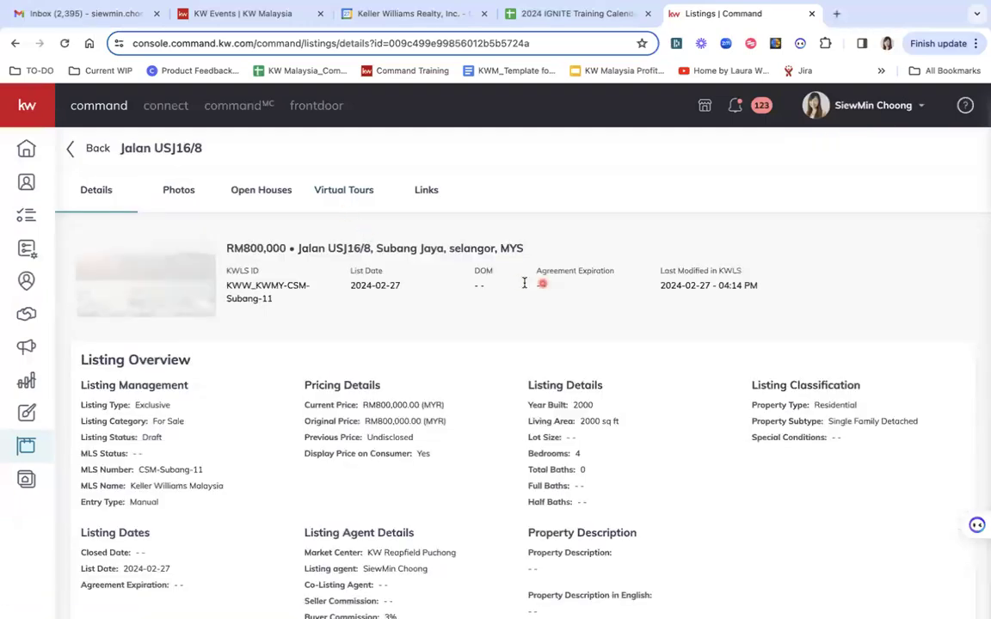
pyautogui.scroll(-5, 473, 433)
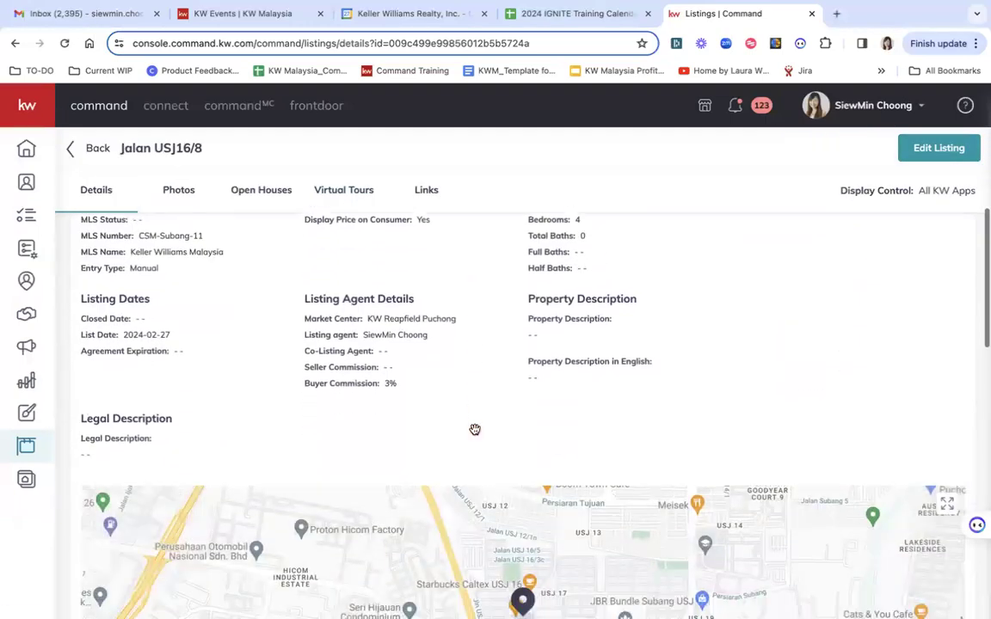
pyautogui.scroll(1, 476, 429)
pyautogui.scroll(2, 616, 327)
pyautogui.scroll(1, 616, 327)
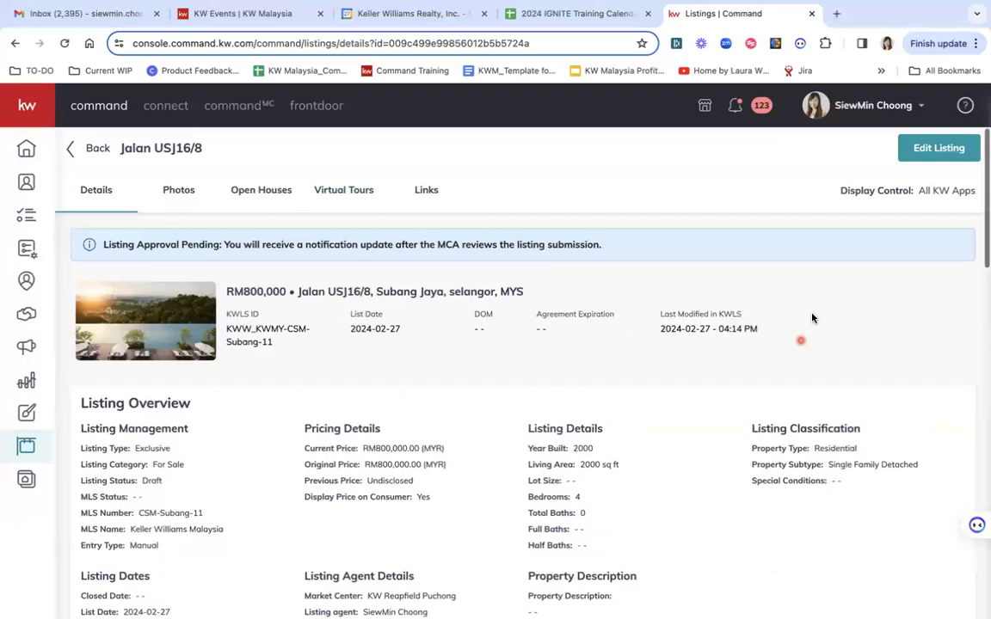
pyautogui.click(926, 157)
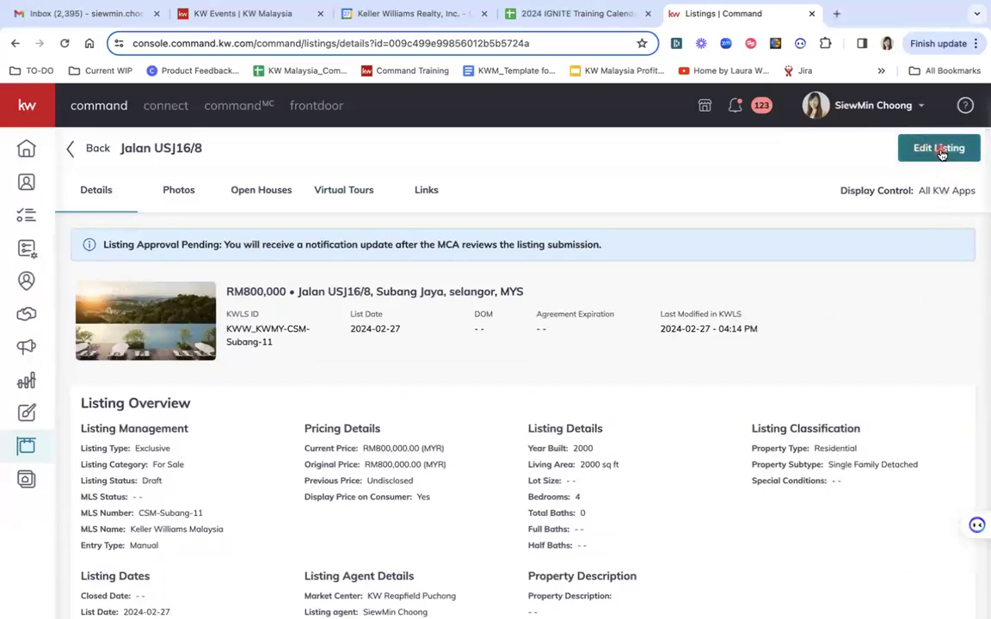
pyautogui.click(82, 149)
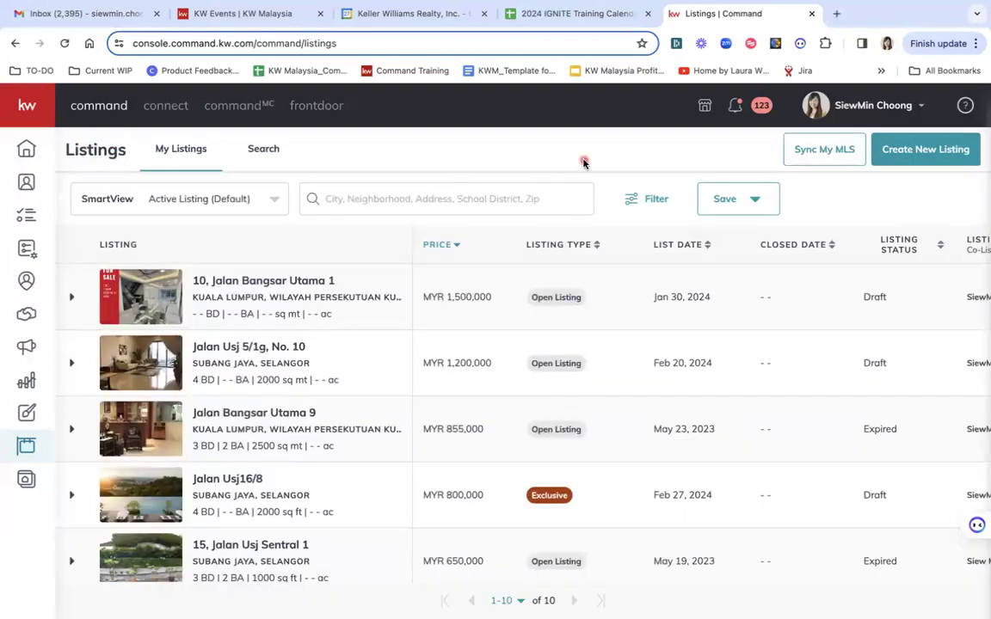